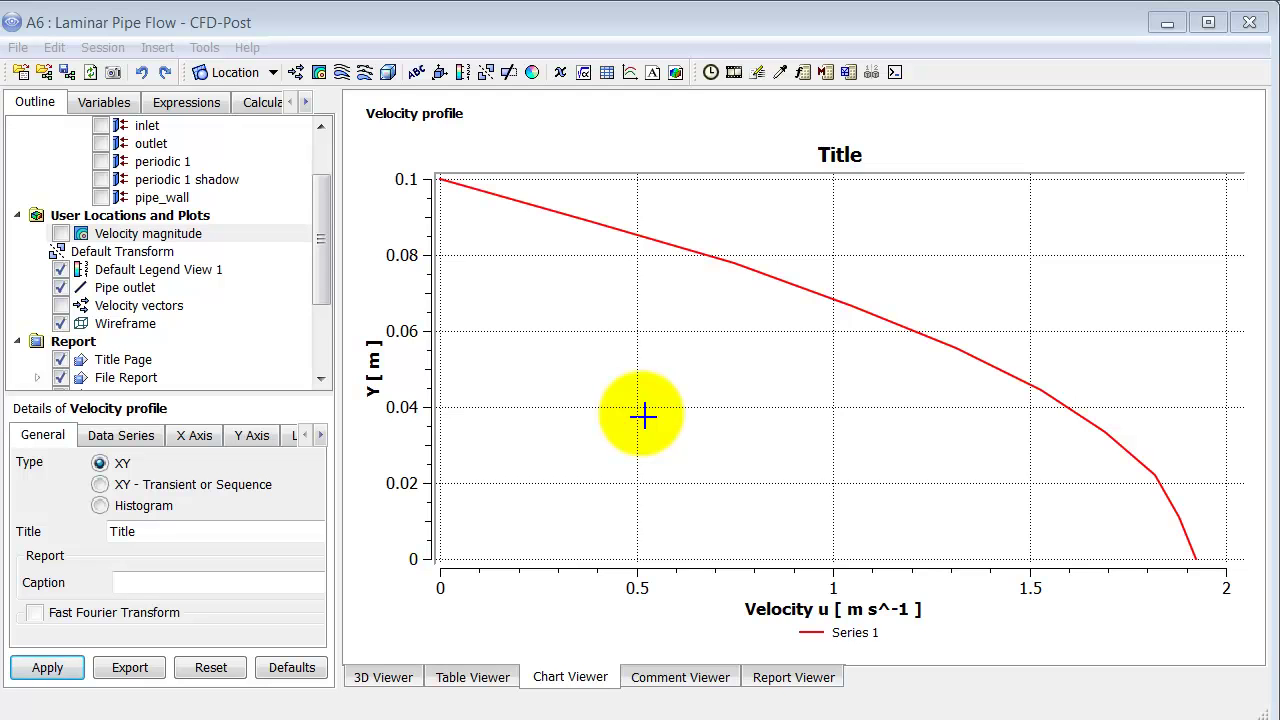
# Return from the velocity-profile chart to the 3D Viewer showing the pipe wireframe.
pyautogui.click(384, 678)
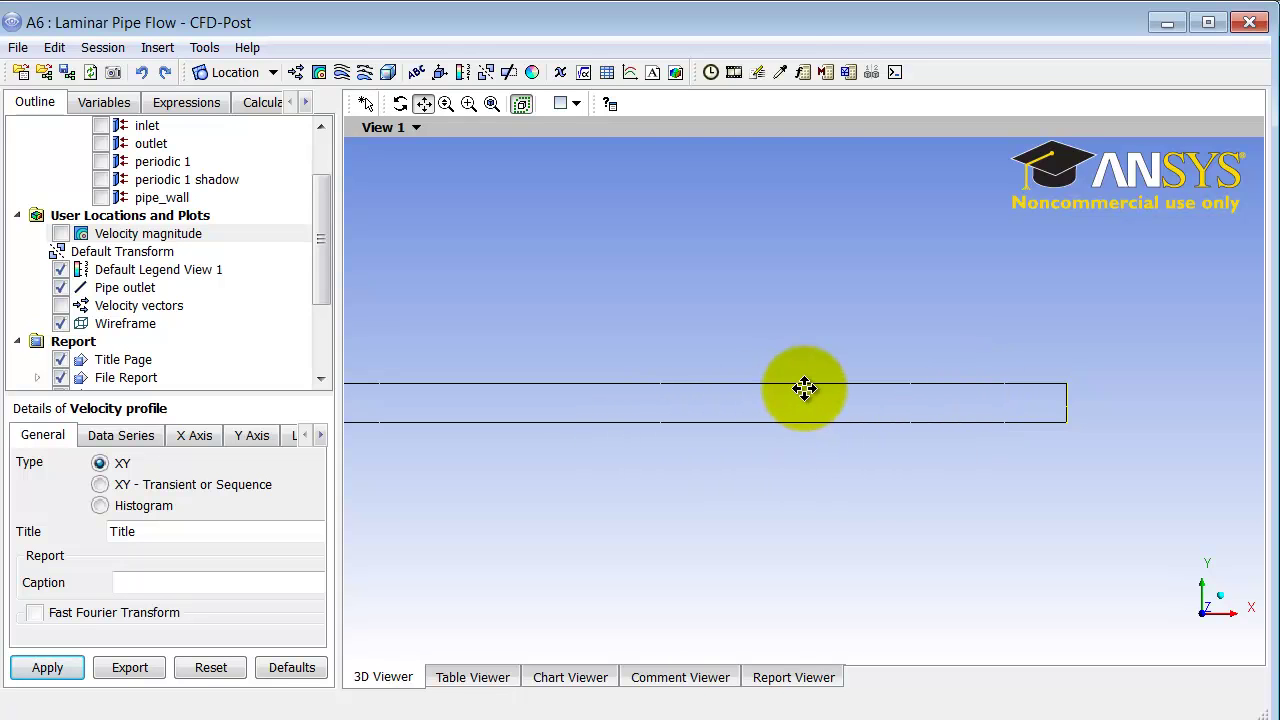
# Insert a line named Centerline with Point 2 X set to 8, running (0,0,0) to (8,0,0).
pyautogui.click(270, 73)
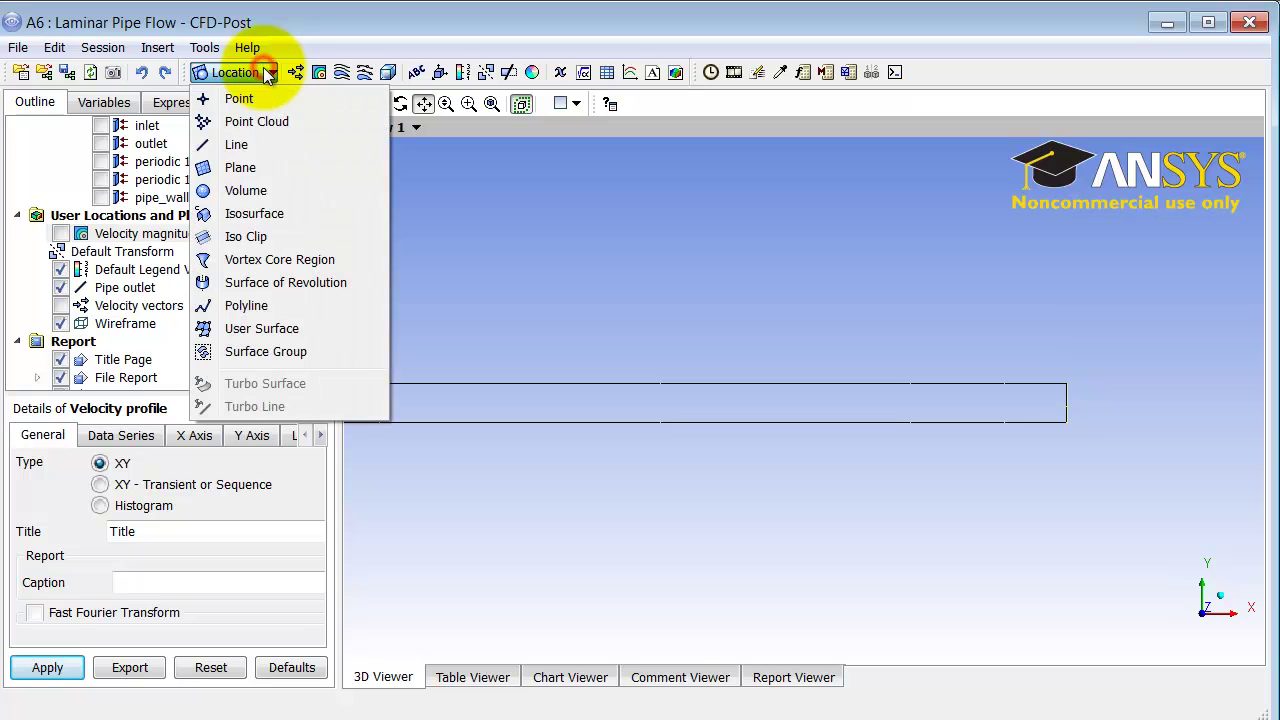
pyautogui.click(257, 150)
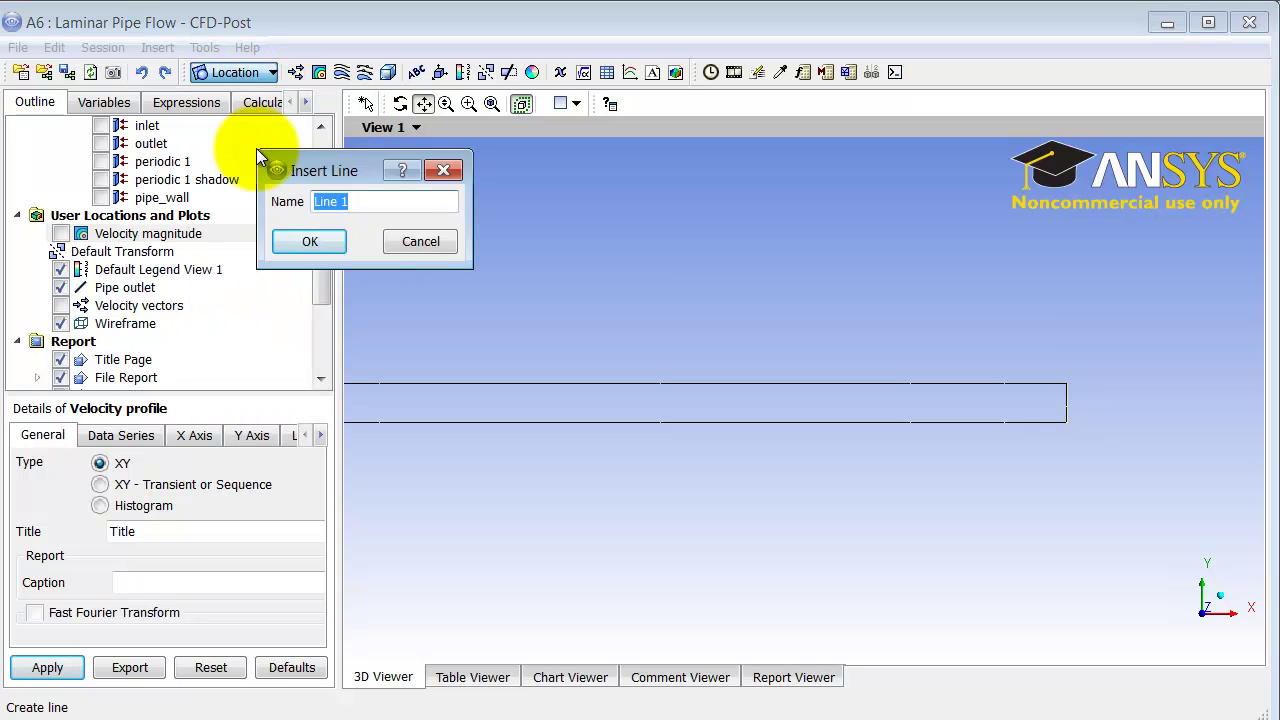
pyautogui.write('C')
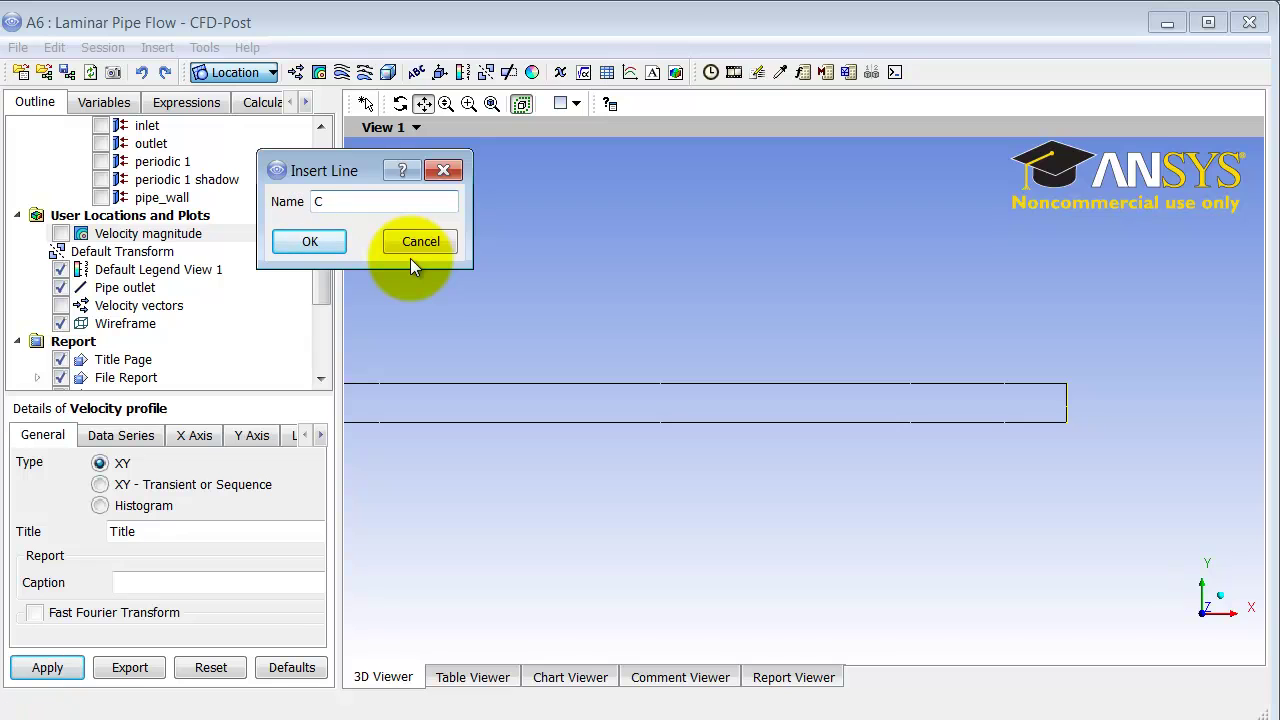
pyautogui.write('enterline')
pyautogui.press('Return')
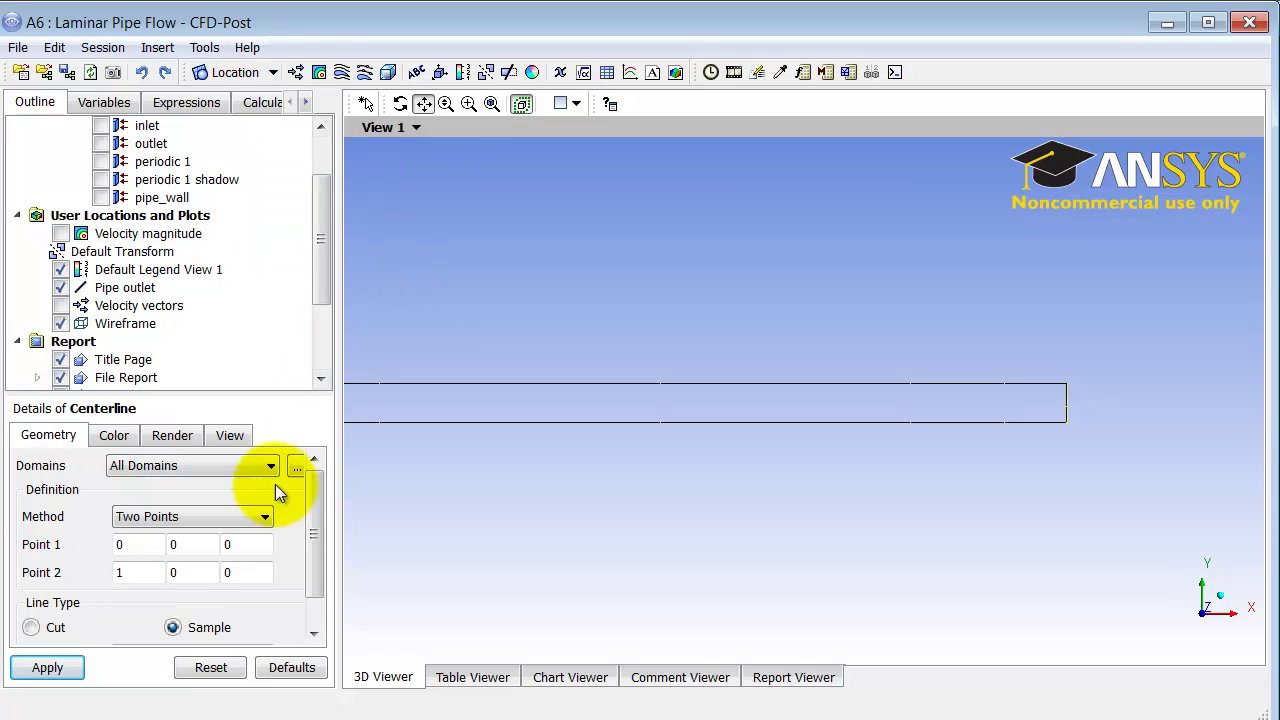
pyautogui.click(127, 573)
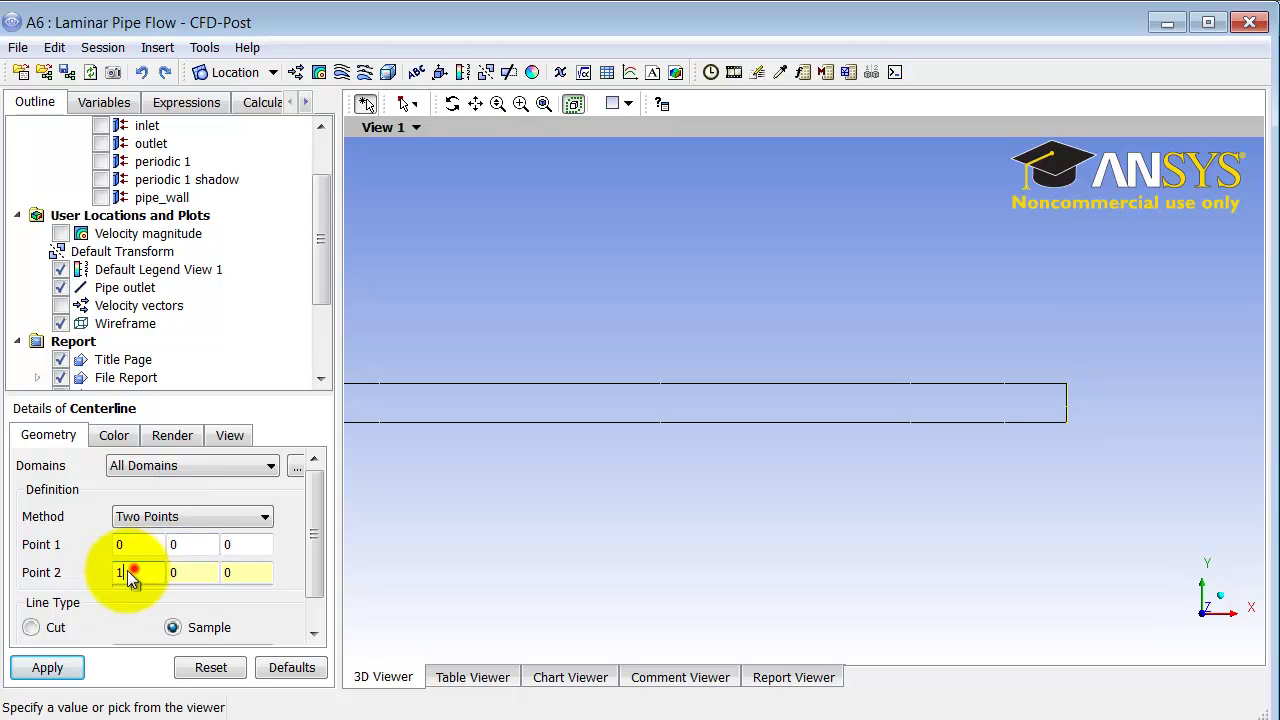
pyautogui.press('BackSpace')
pyautogui.write('8')
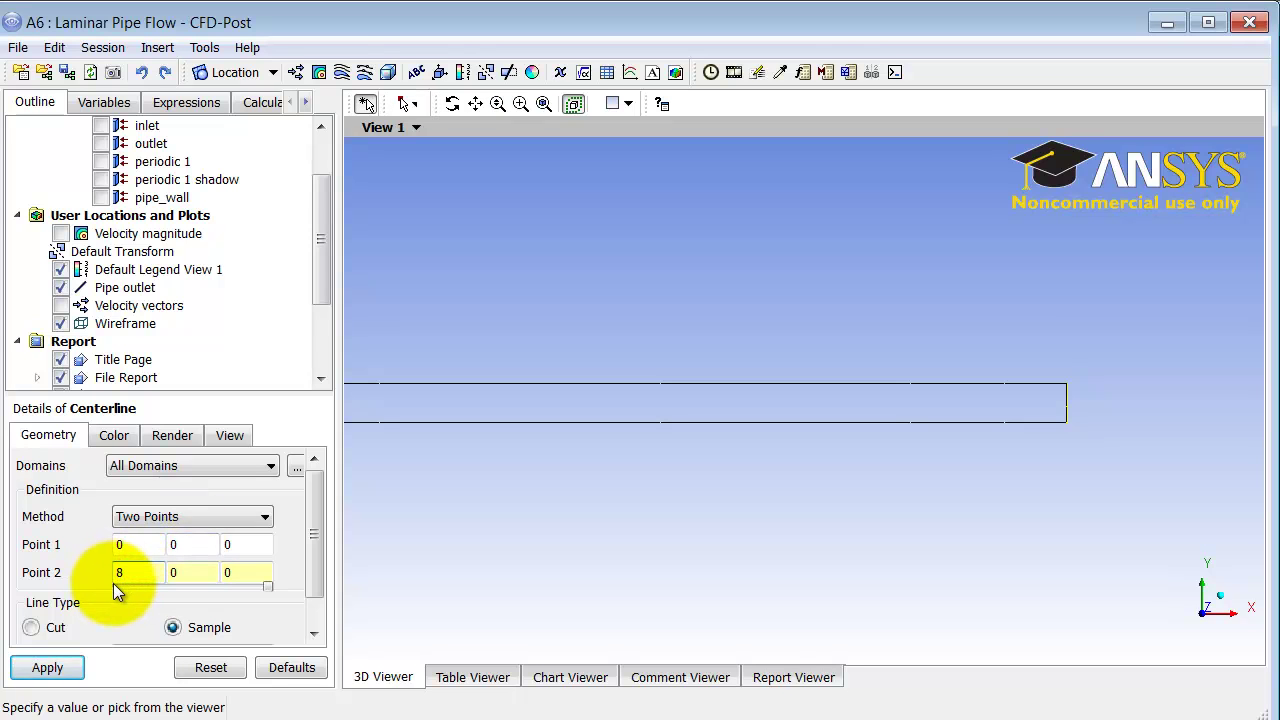
pyautogui.click(55, 667)
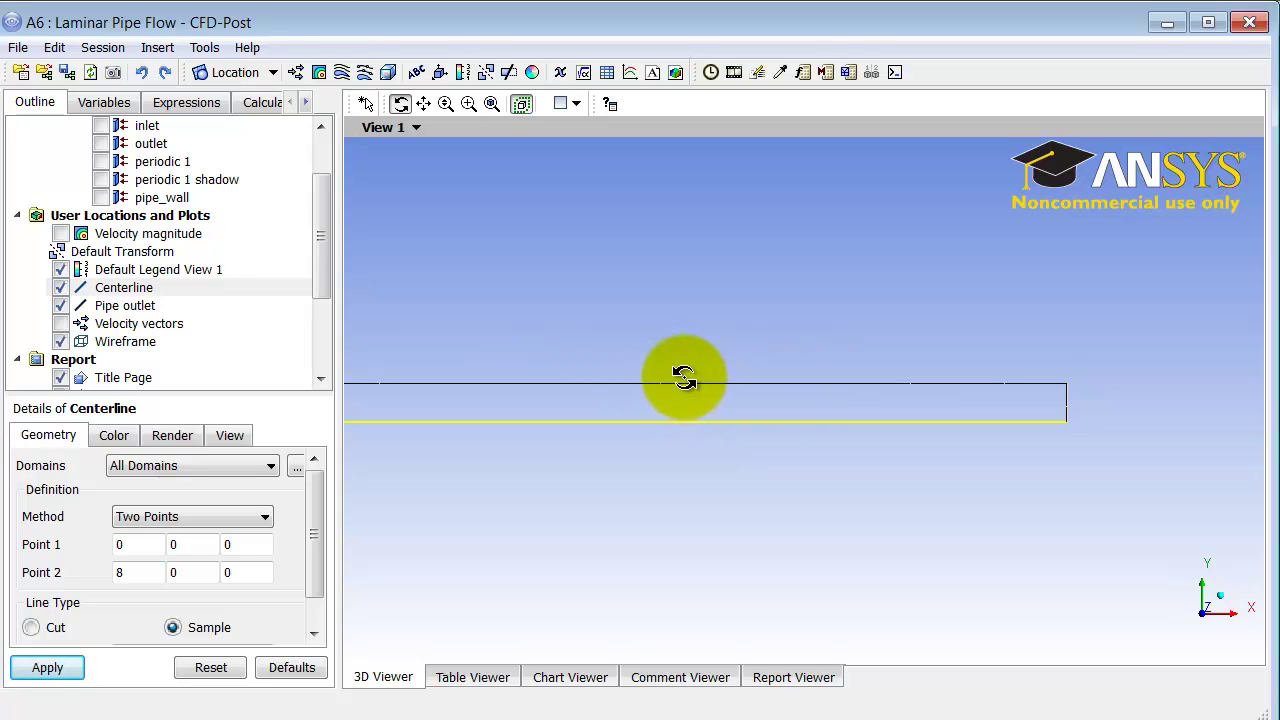
# Duplicate the Centerline line in the Outline tree under the name Pipe Wall.
pyautogui.rightClick(108, 293)
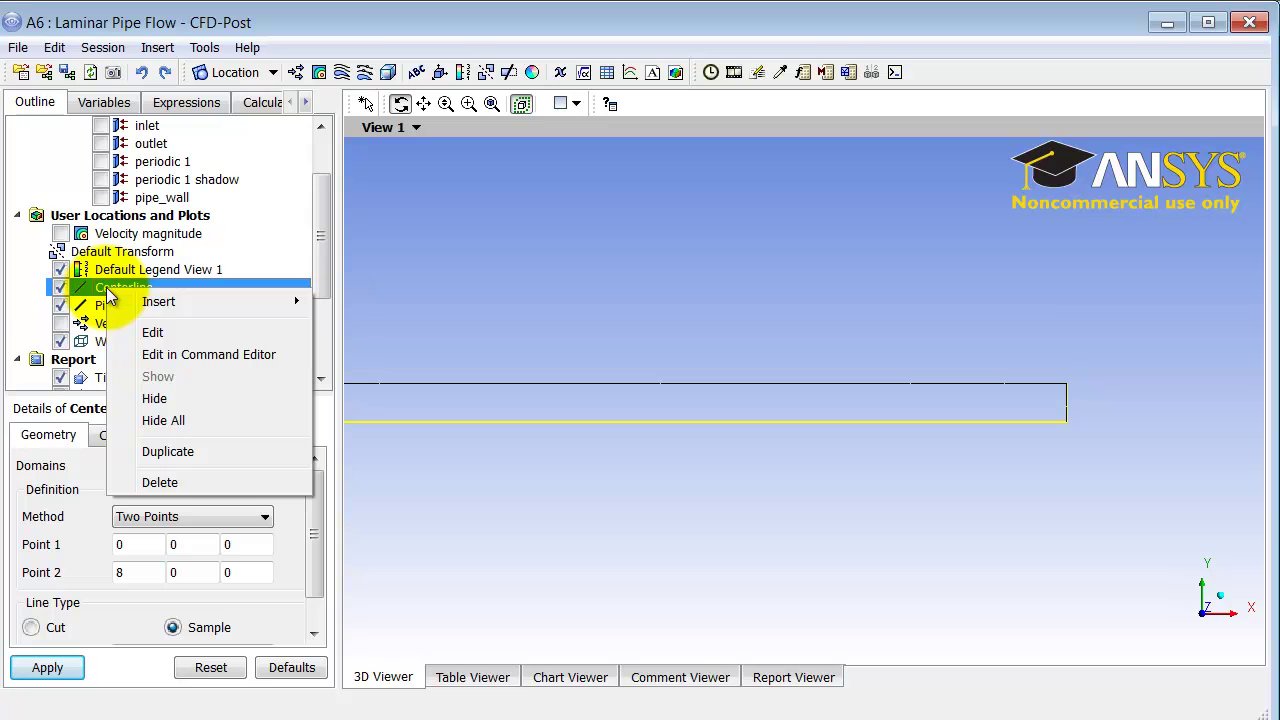
pyautogui.click(162, 454)
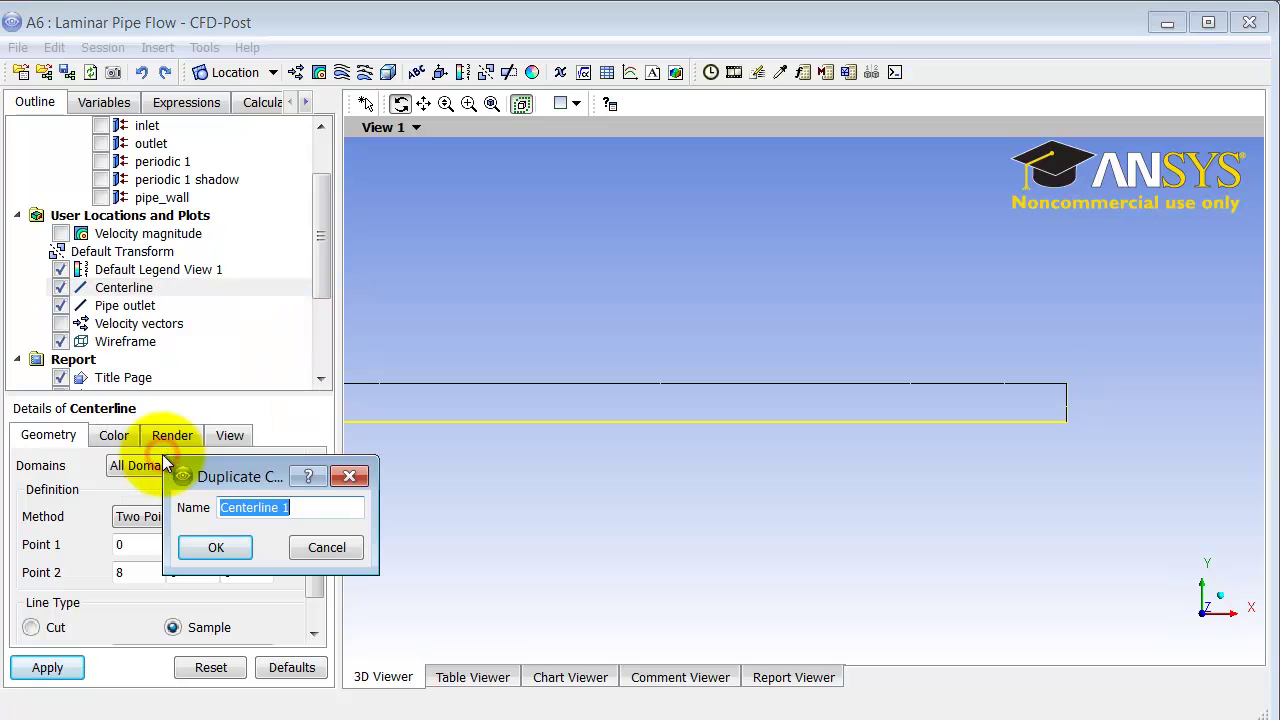
pyautogui.write('P')
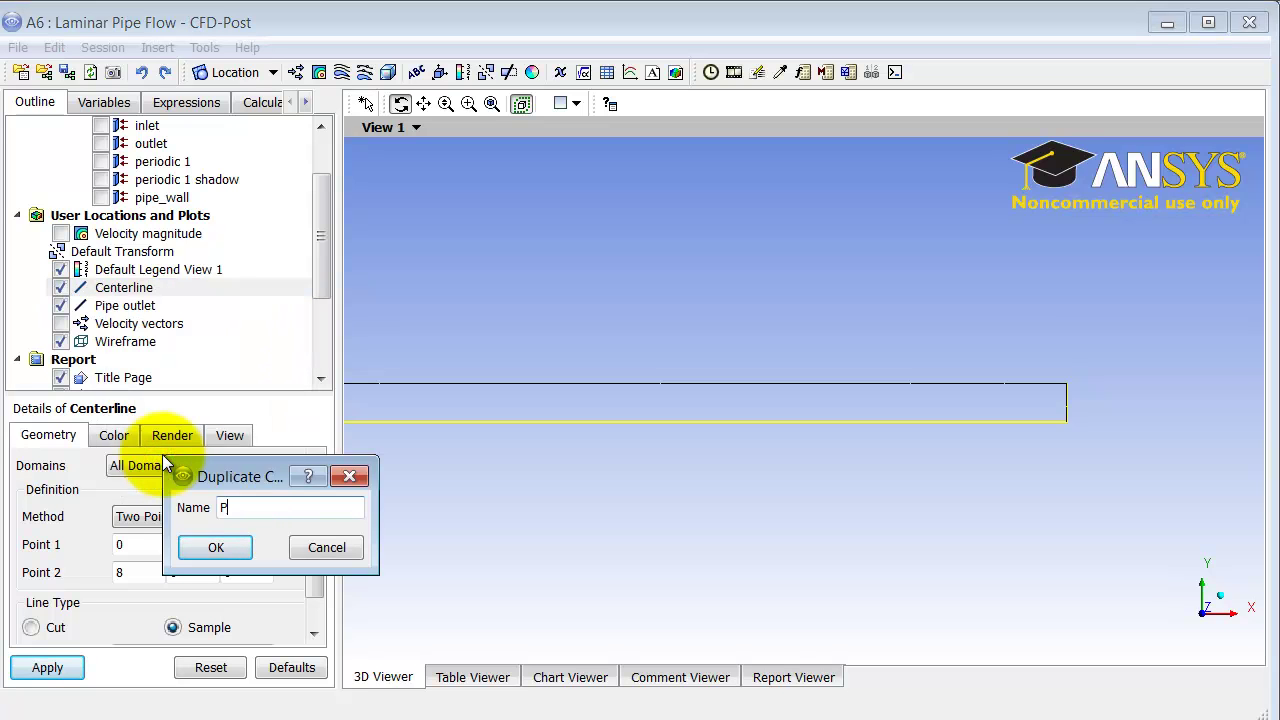
pyautogui.write('ipe Wall')
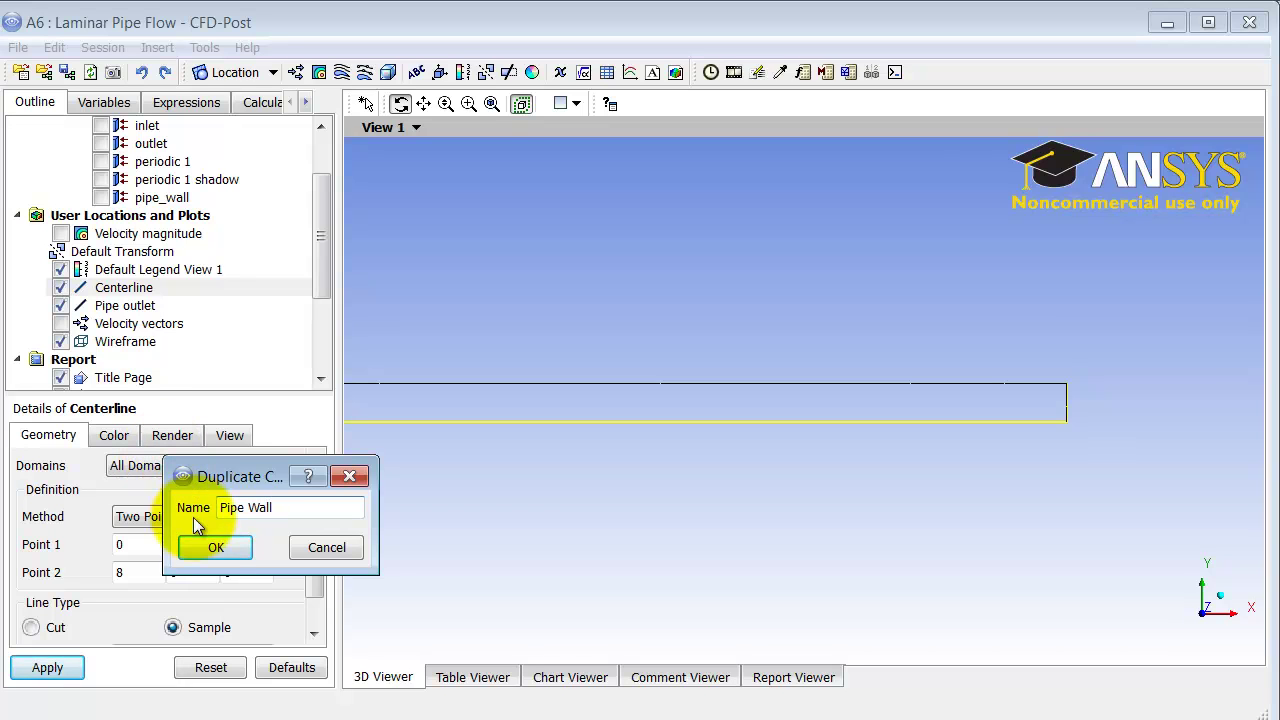
pyautogui.click(206, 550)
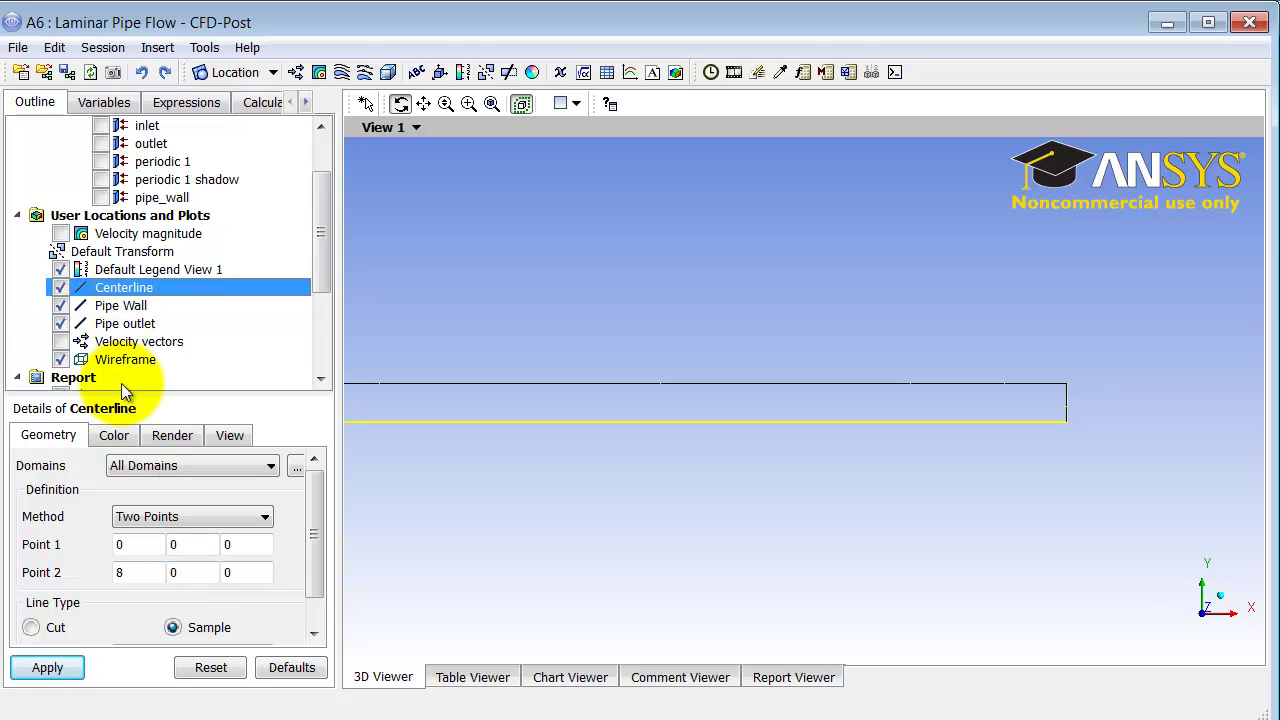
# Set Pipe Wall's Point 1 Y and Point 2 Y to 0.1 and apply.
pyautogui.click(119, 306)
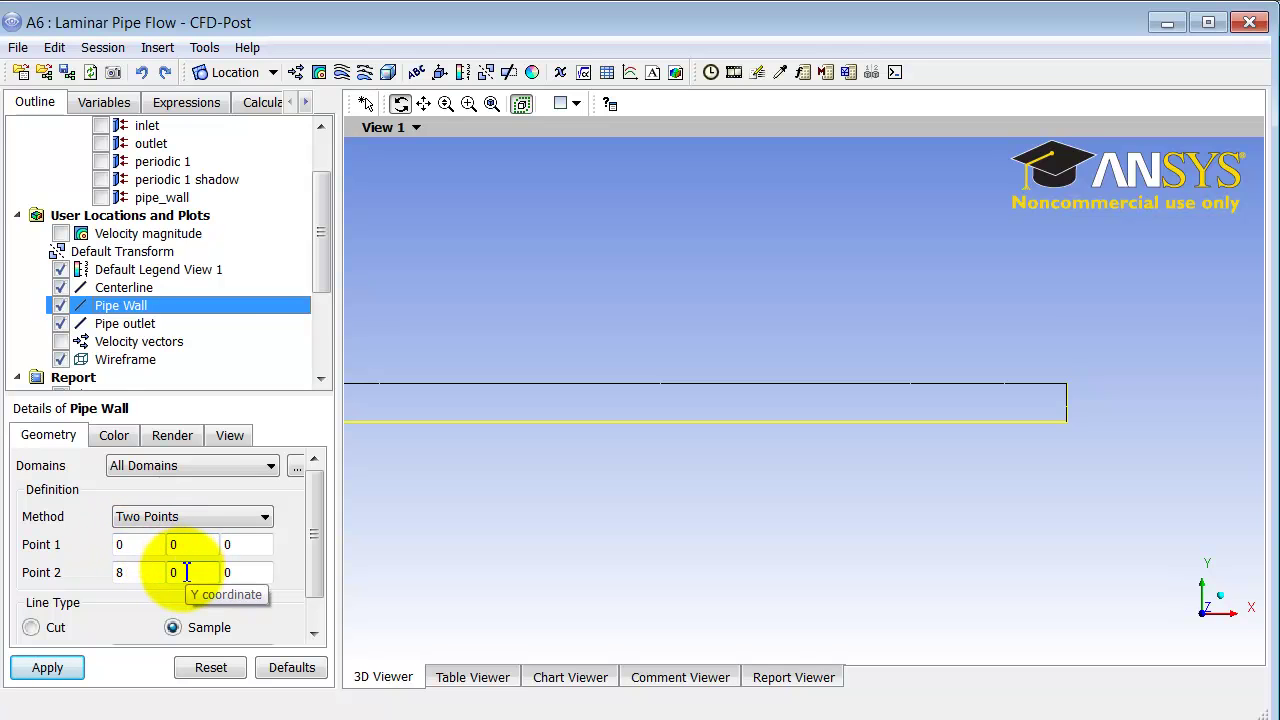
pyautogui.click(189, 547)
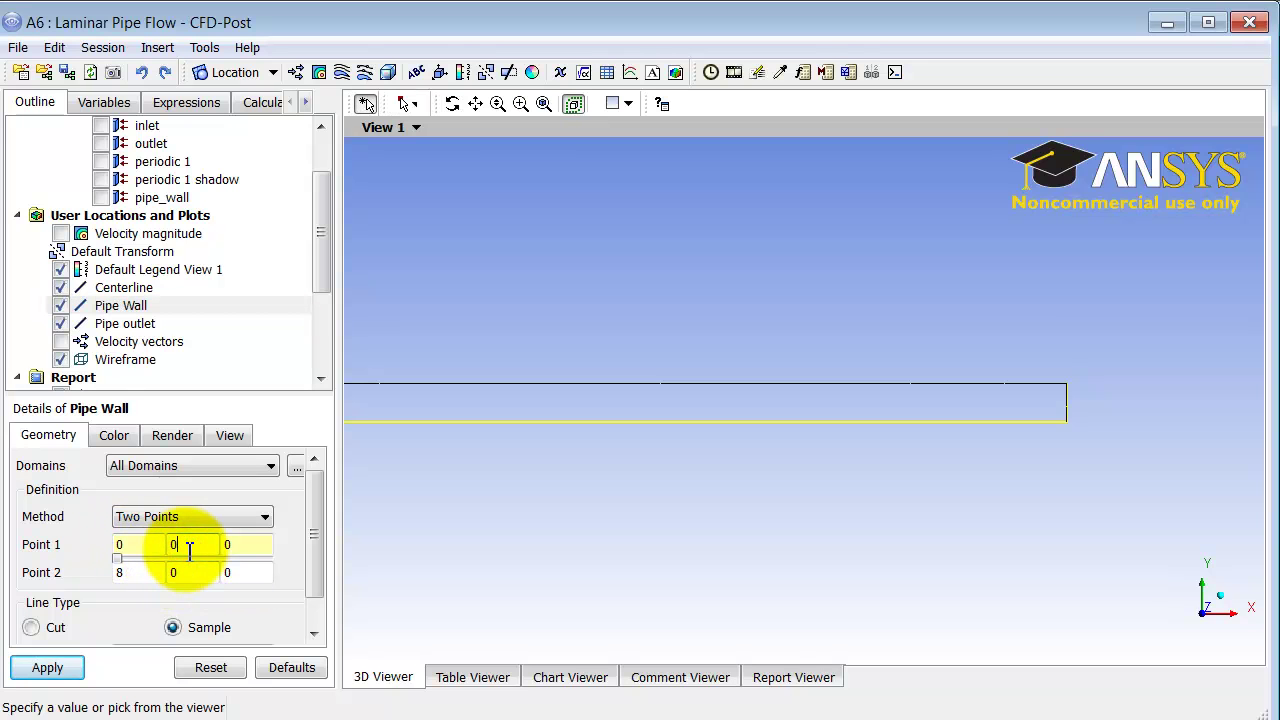
pyautogui.write('.1')
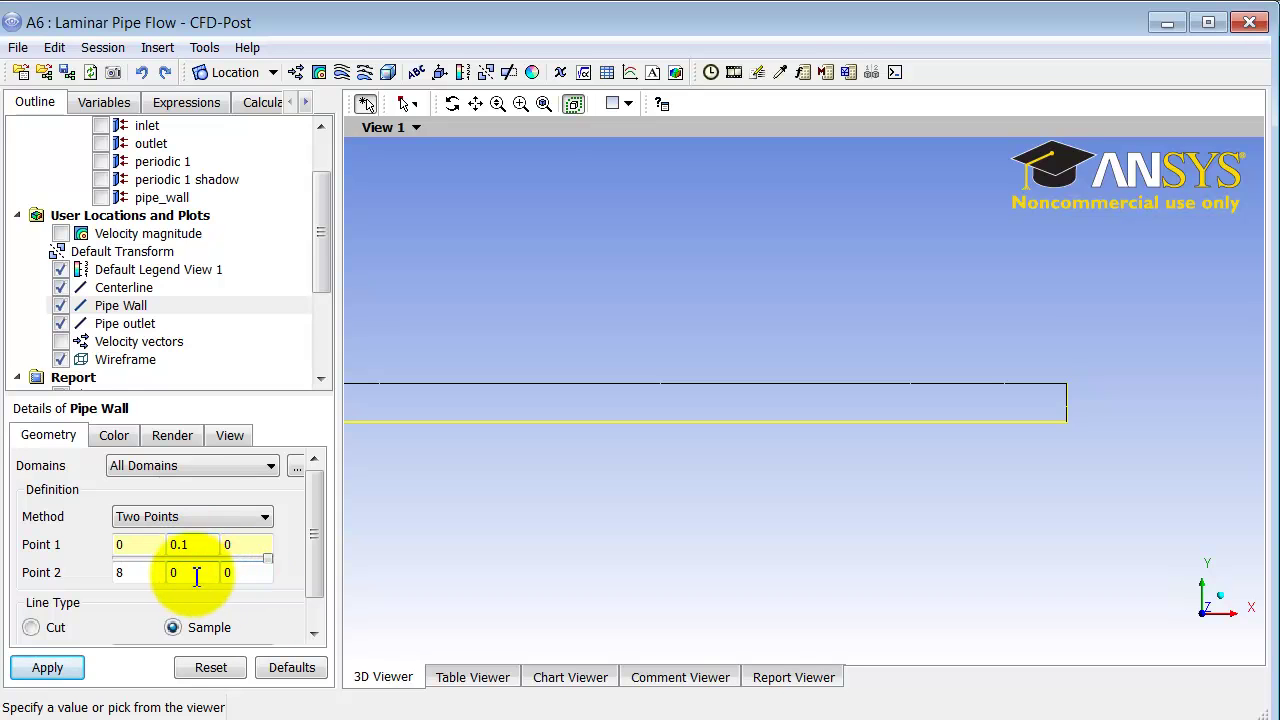
pyautogui.click(196, 575)
pyautogui.write('.1')
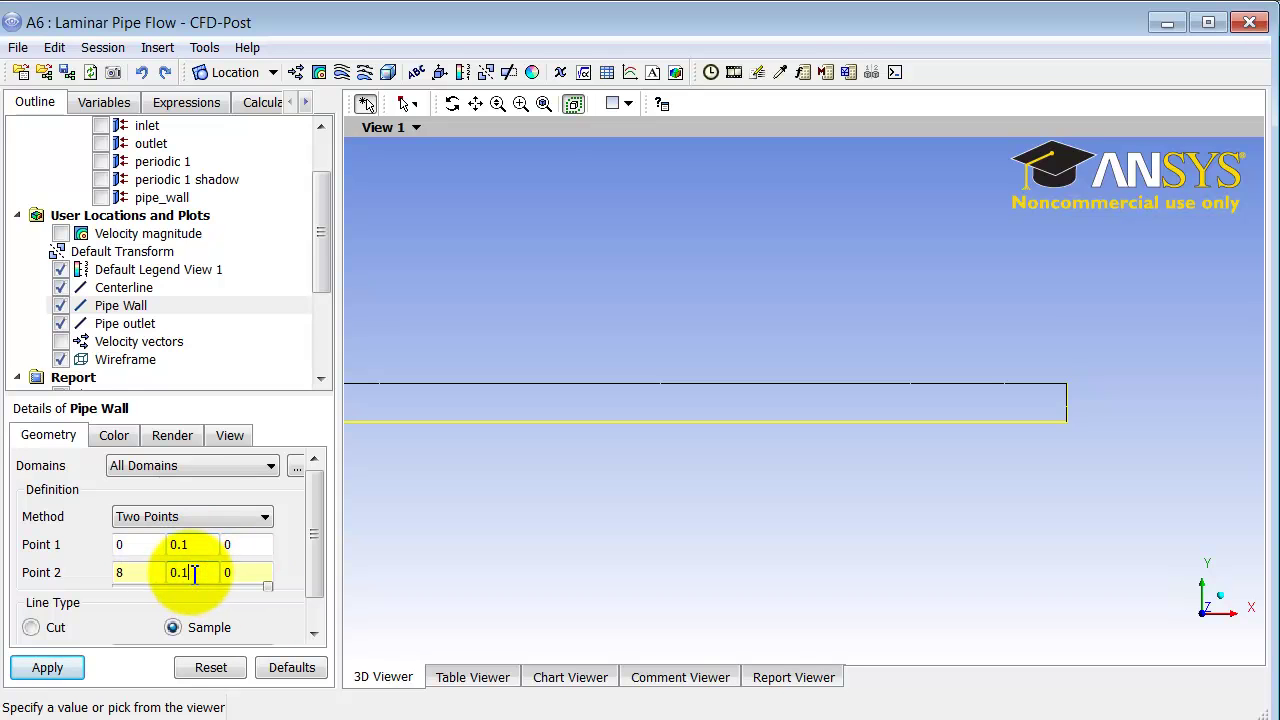
pyautogui.click(64, 675)
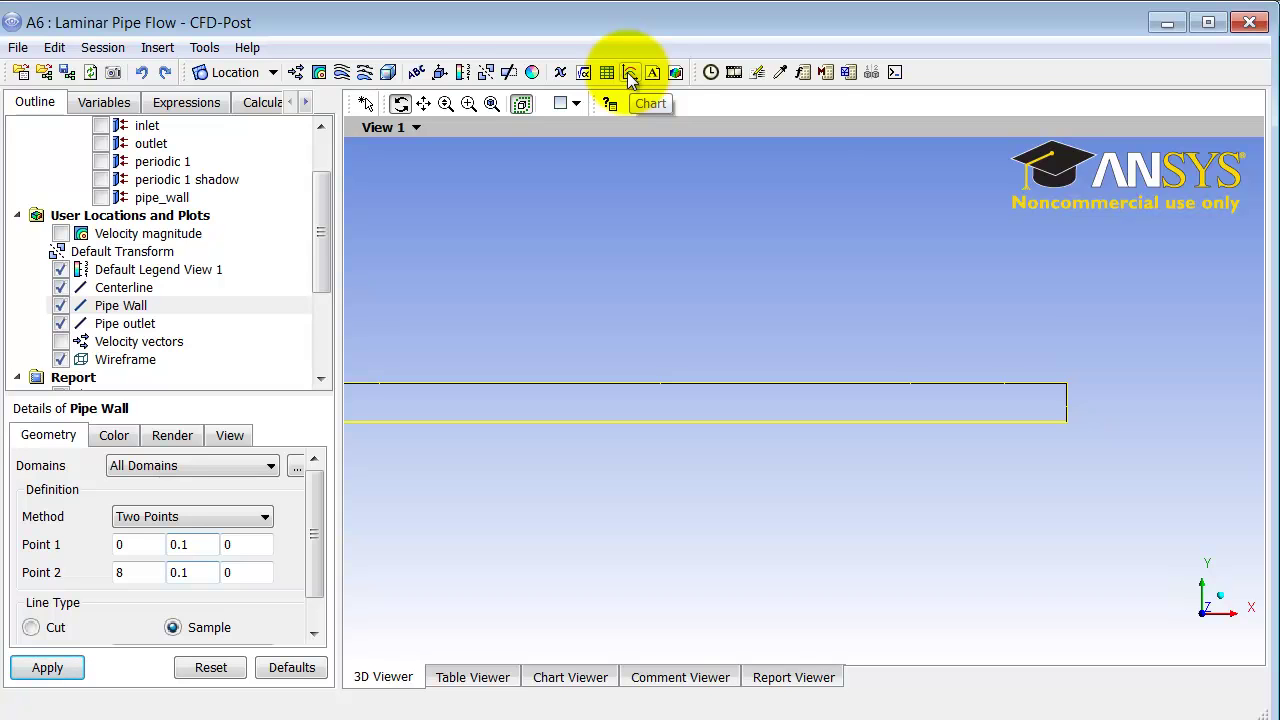
# Insert a new XY chart named 'Axial pressure variation'.
pyautogui.click(630, 74)
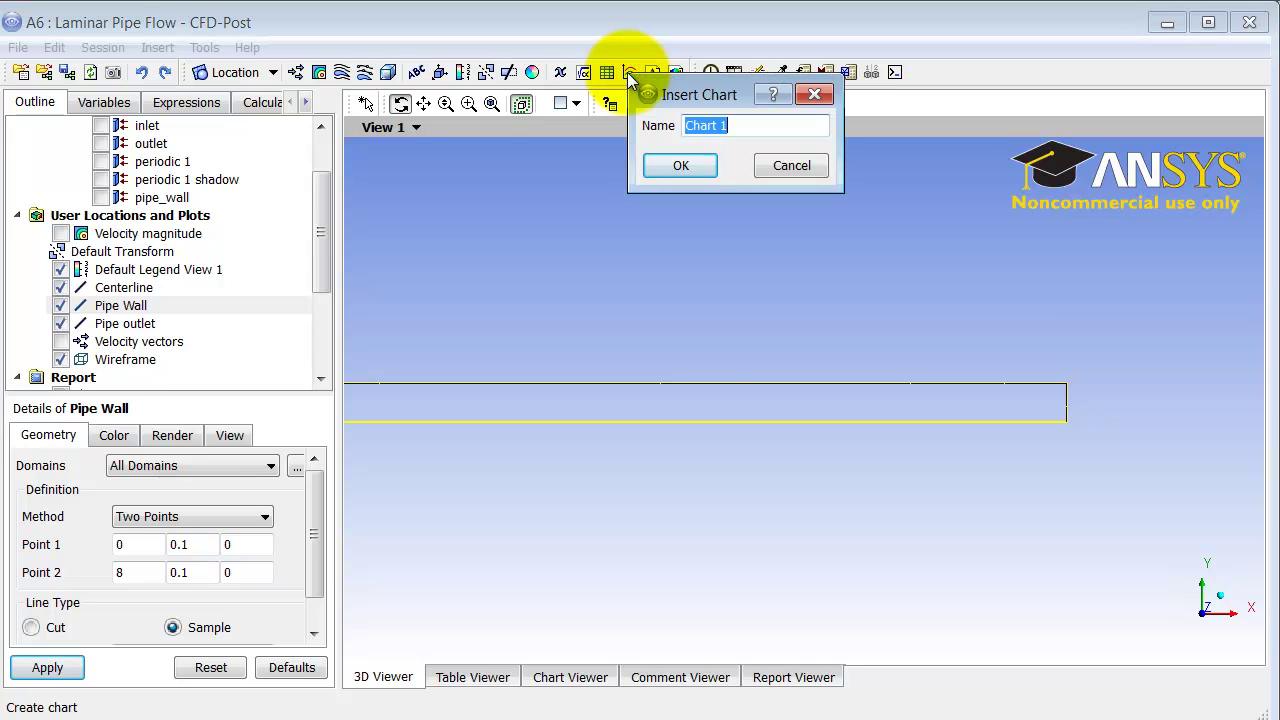
pyautogui.write('P')
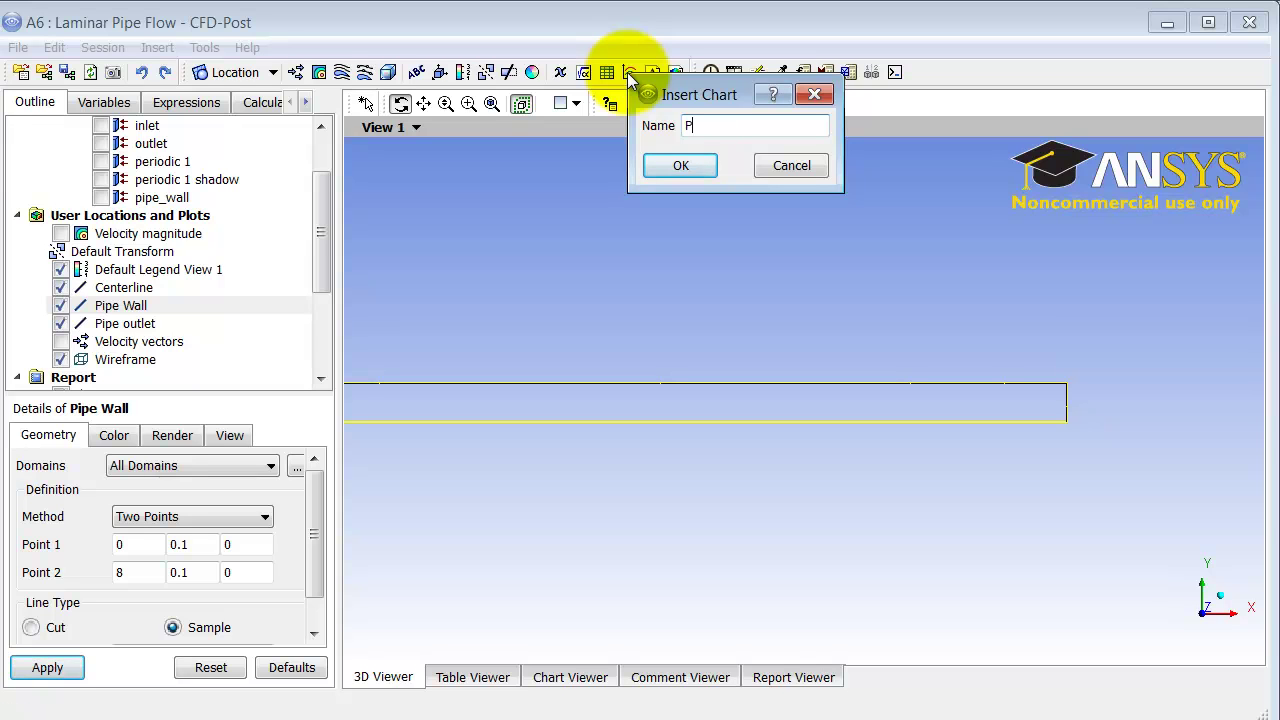
pyautogui.write('ressure variation')
pyautogui.write('Axial')
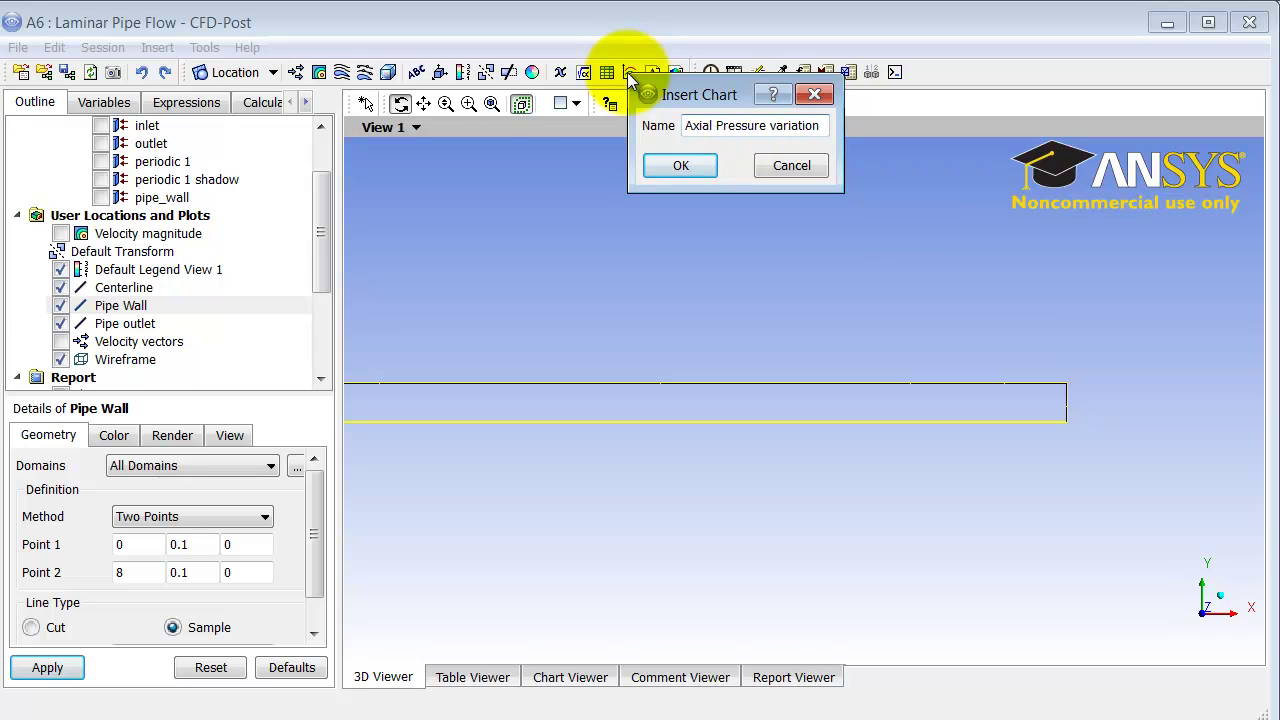
pyautogui.press('Delete')
pyautogui.write('p')
pyautogui.click(692, 166)
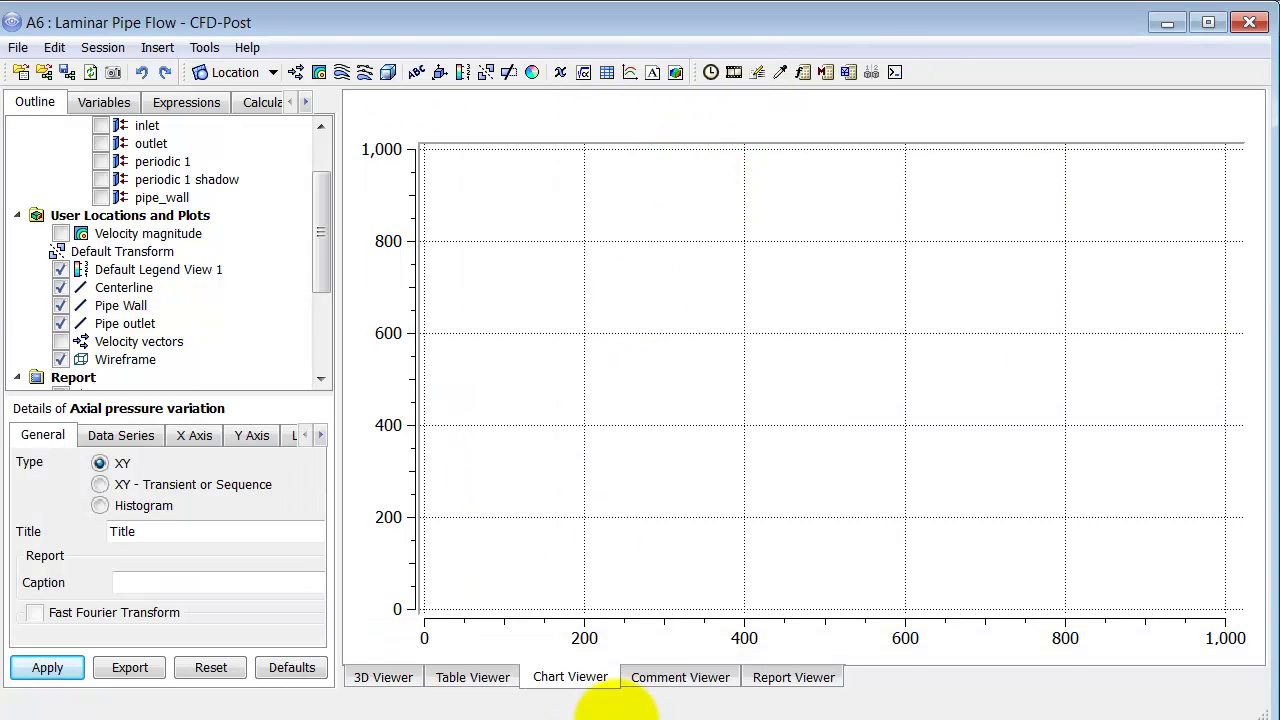
# Set Series 1's Data Source location to Centerline in the Data Series settings.
pyautogui.click(131, 437)
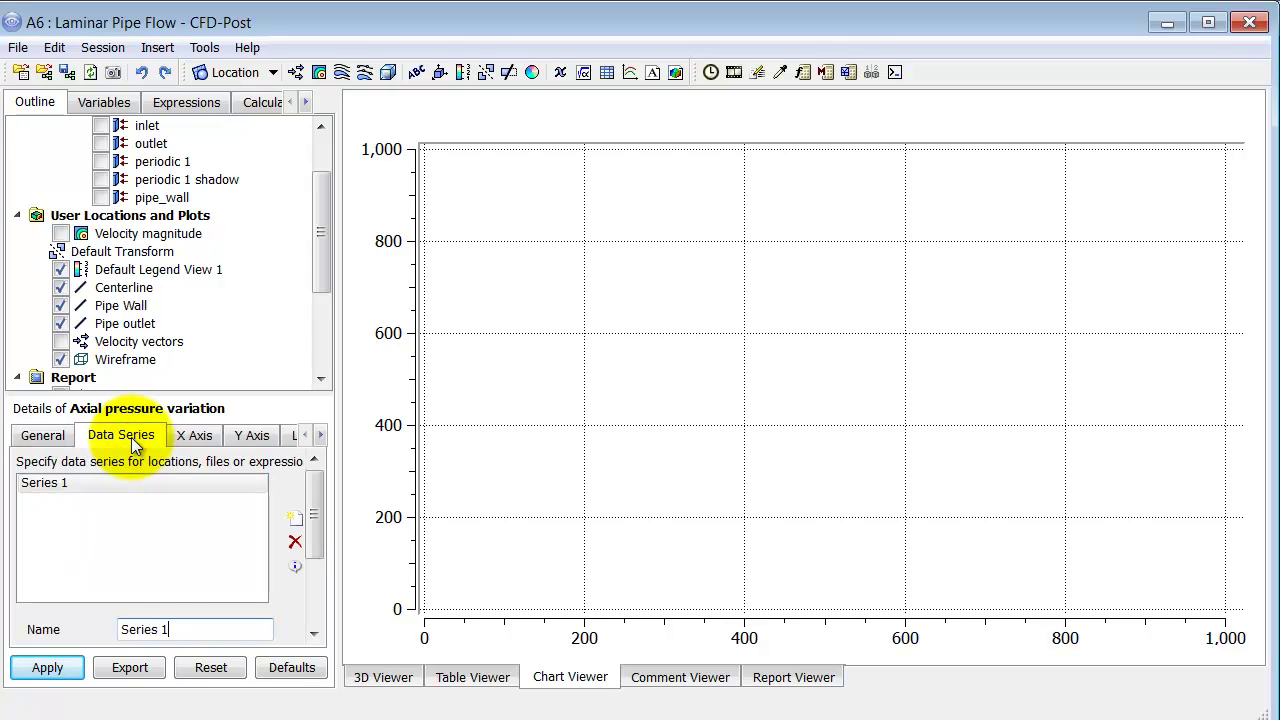
pyautogui.scroll(-2, 313, 496)
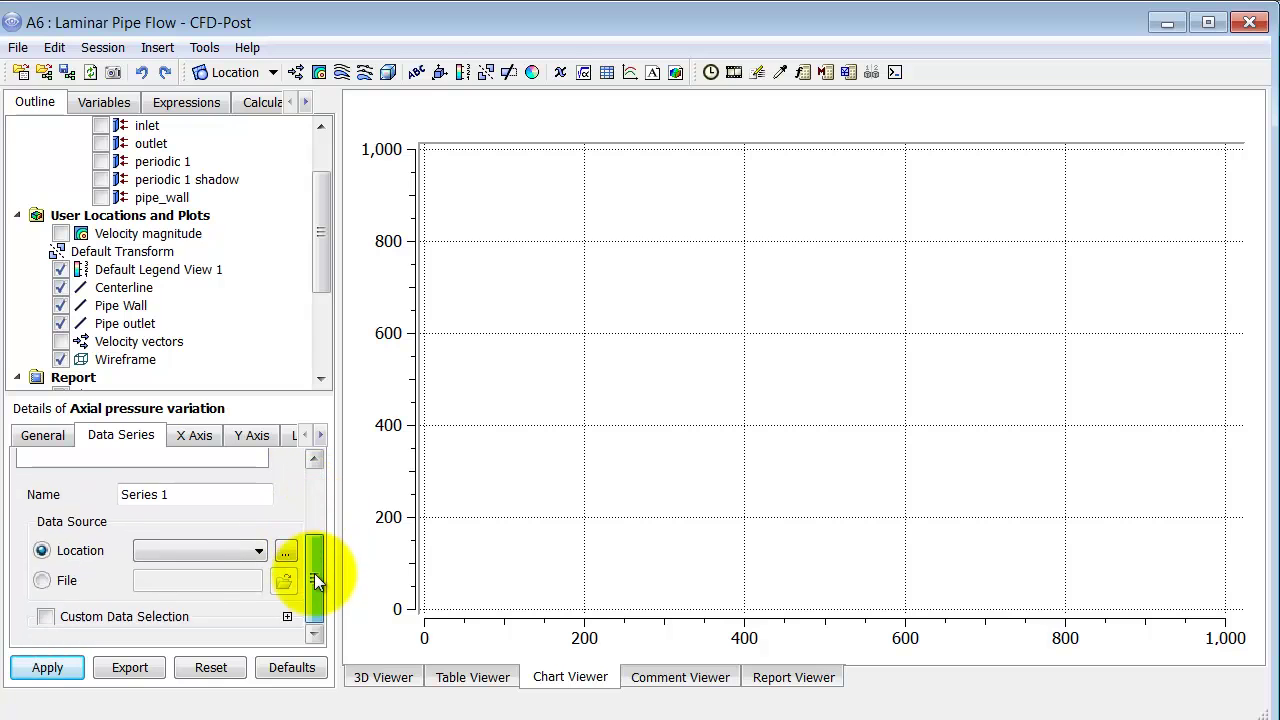
pyautogui.click(167, 552)
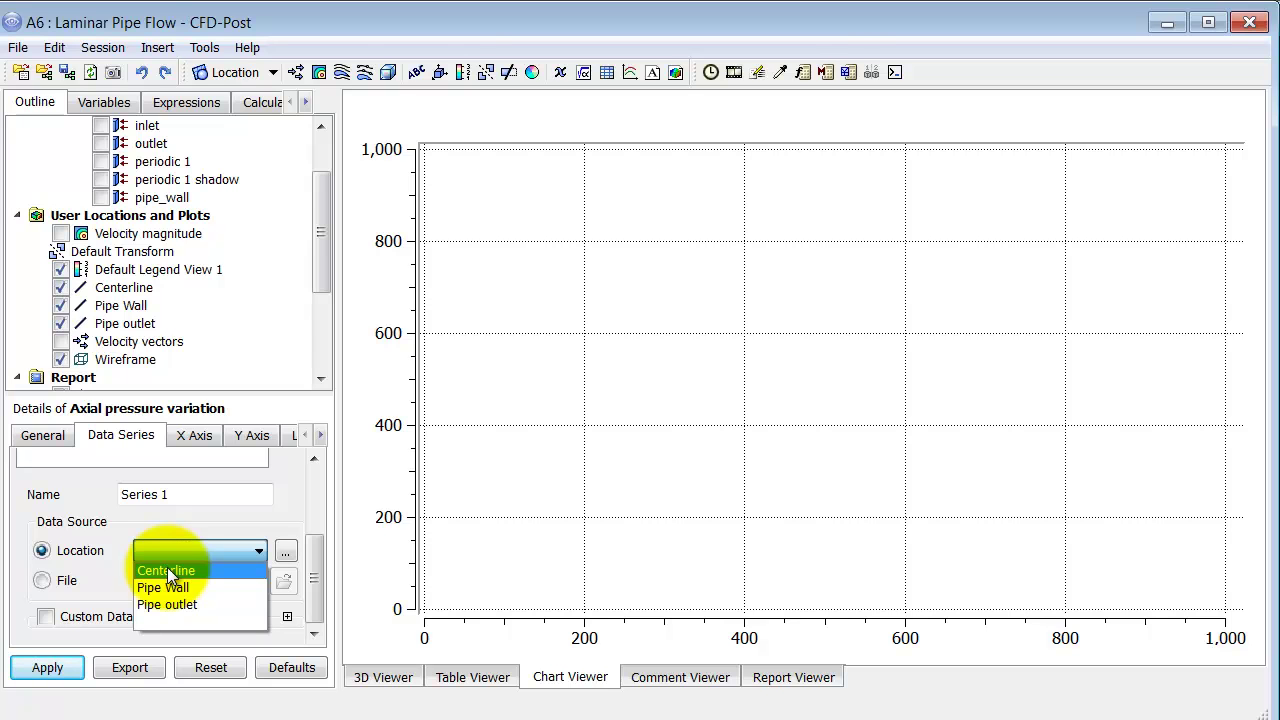
pyautogui.click(167, 571)
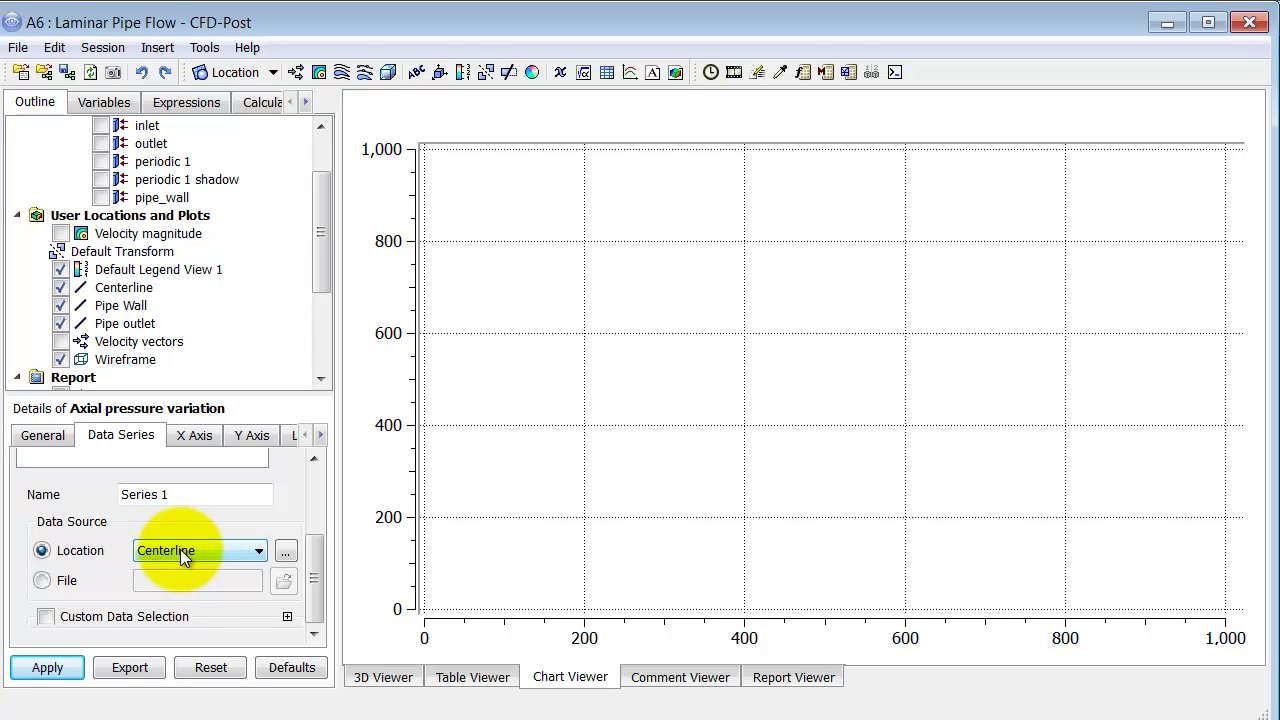
# Set the X axis variable to X, keep Pressure on the Y axis, and apply.
pyautogui.click(193, 438)
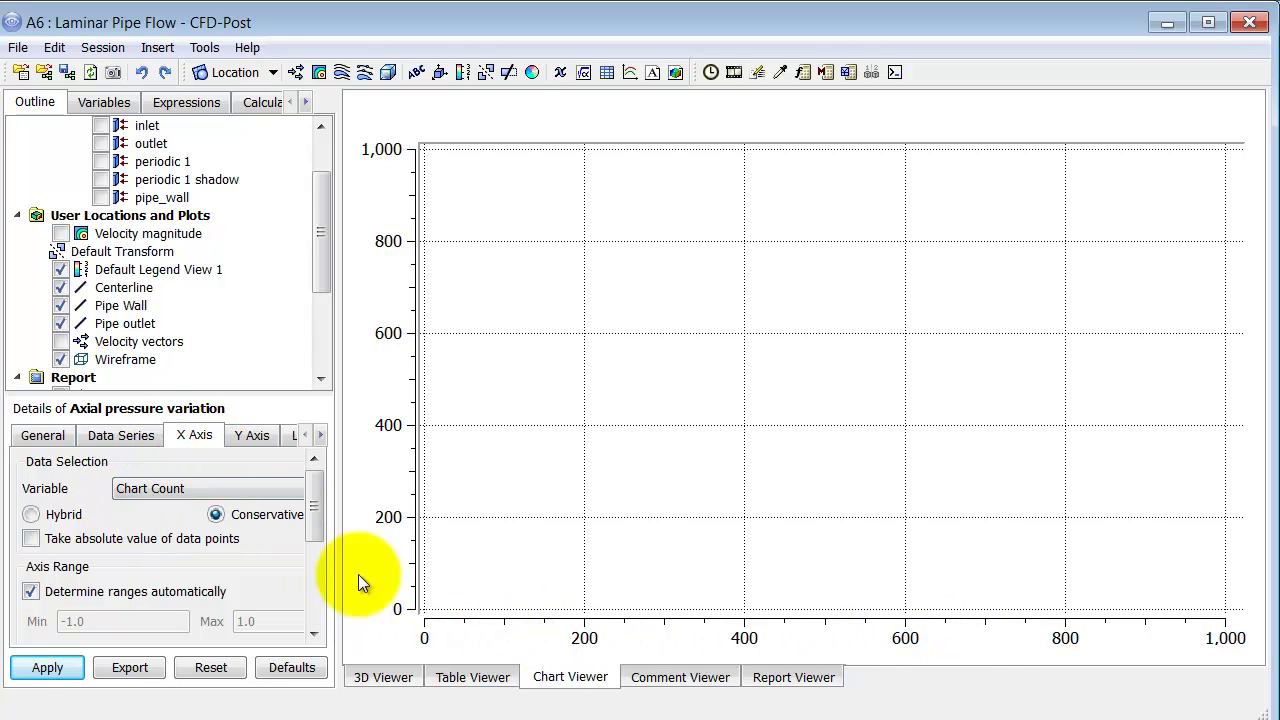
pyautogui.click(131, 487)
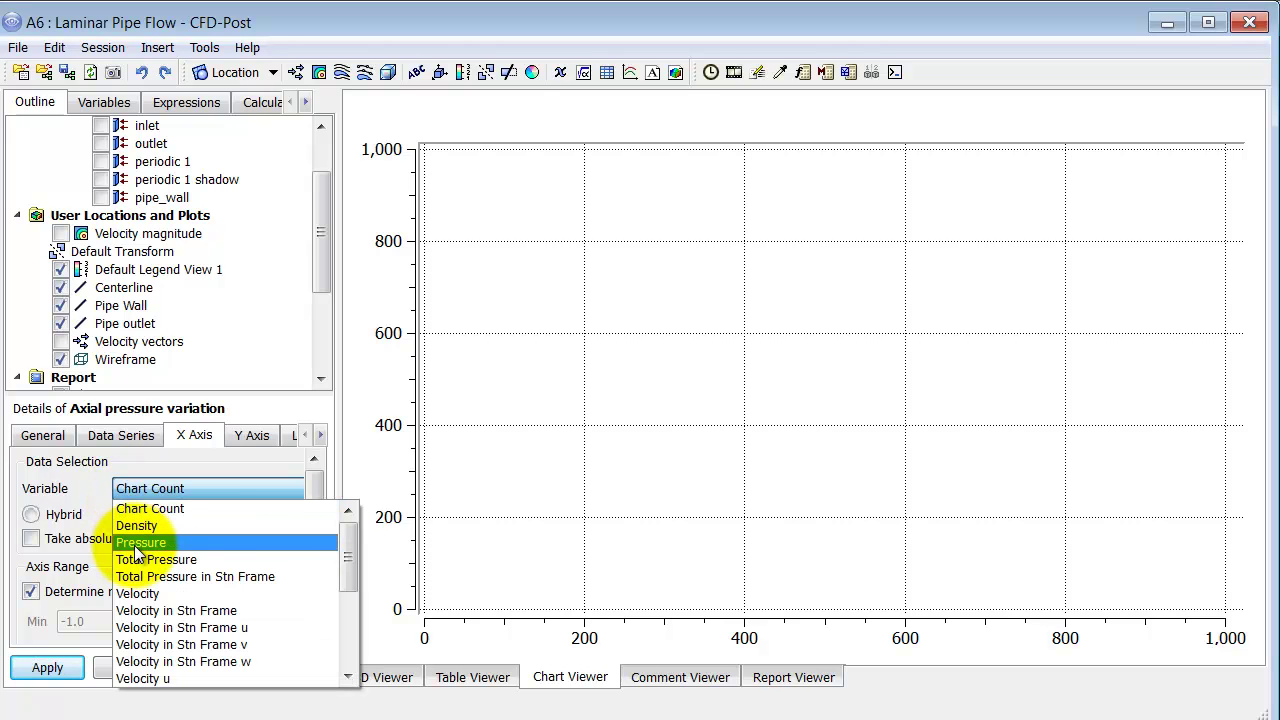
pyautogui.scroll(-4, 133, 628)
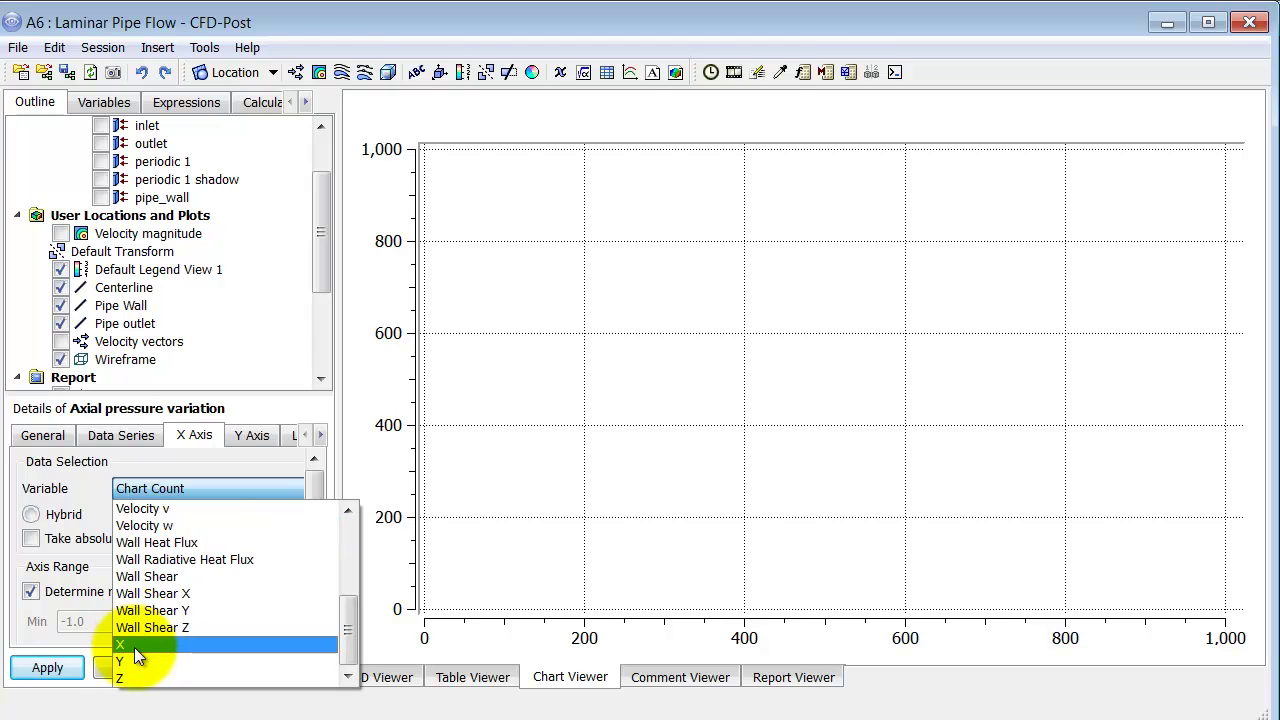
pyautogui.click(135, 642)
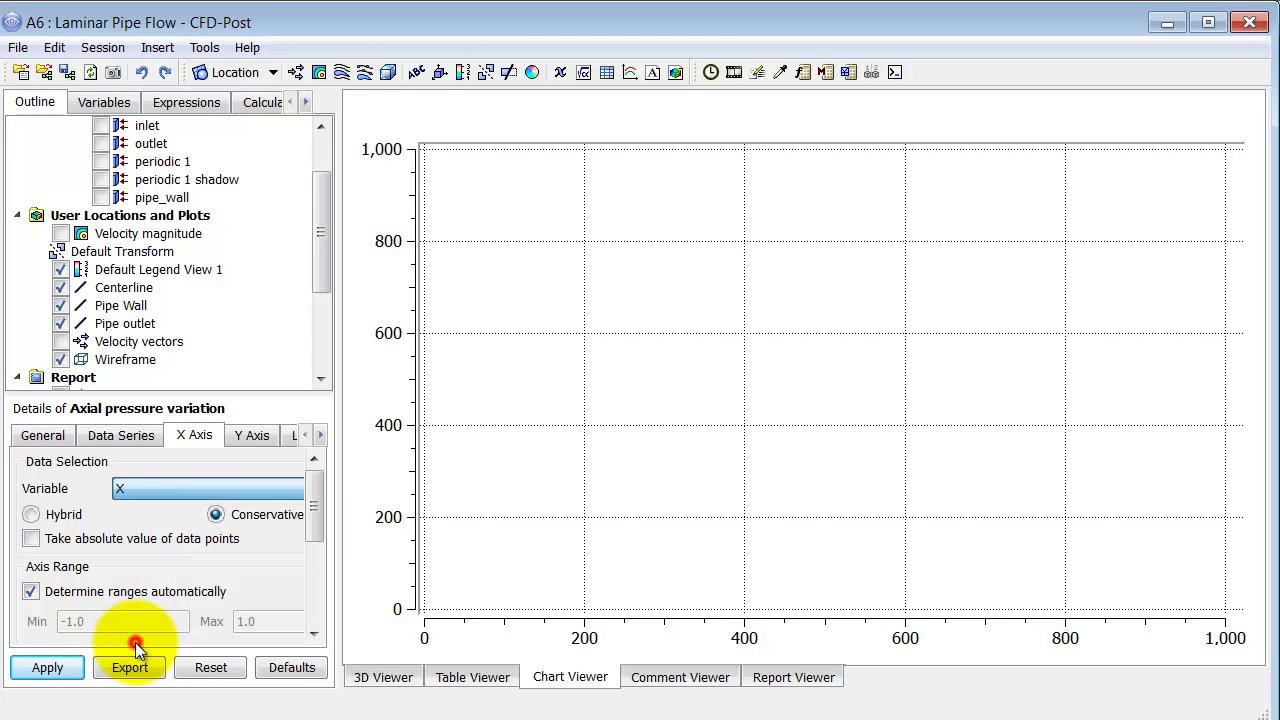
pyautogui.click(258, 437)
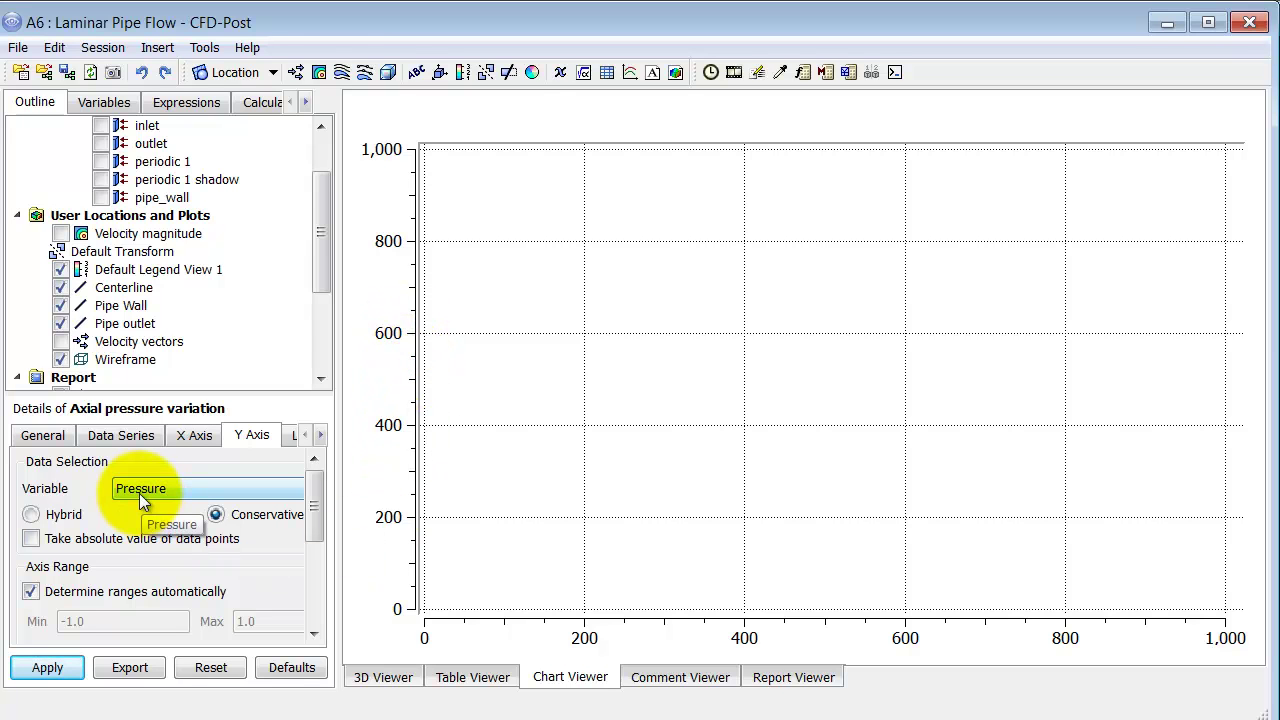
pyautogui.click(60, 668)
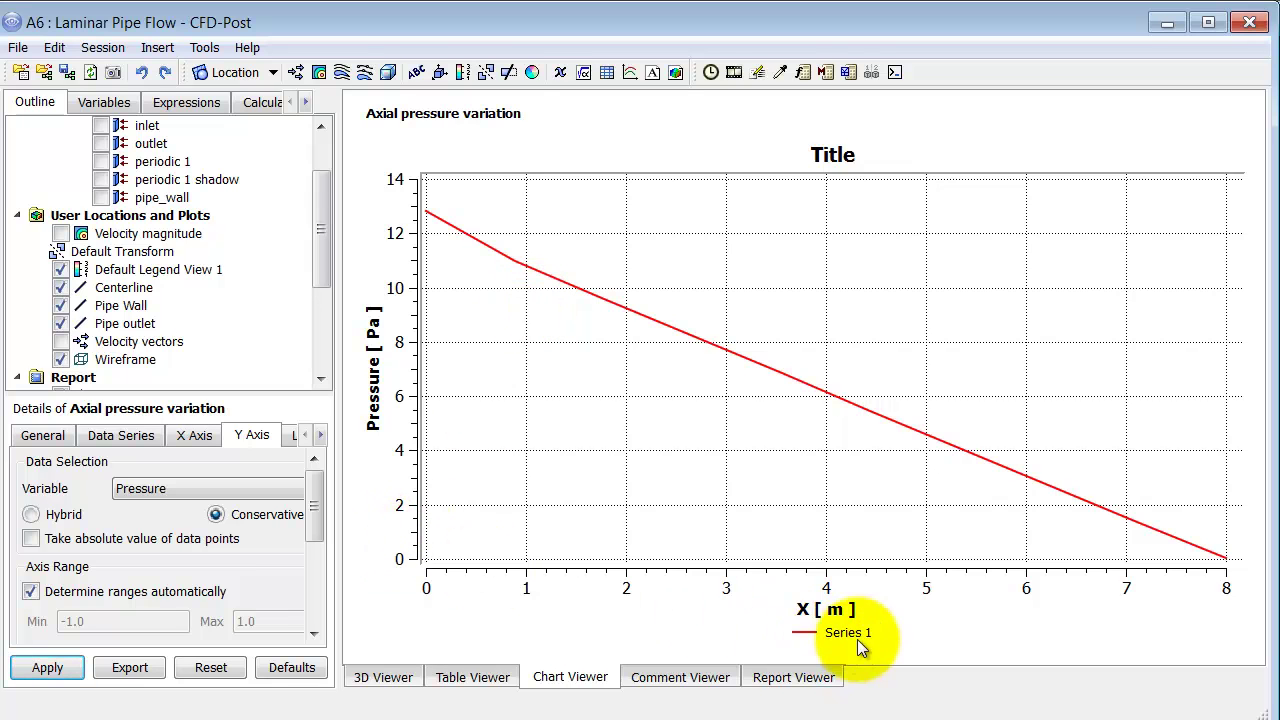
# Add Series 2 with location Pipe Wall, X versus Pressure, and apply to overlay it.
pyautogui.click(118, 440)
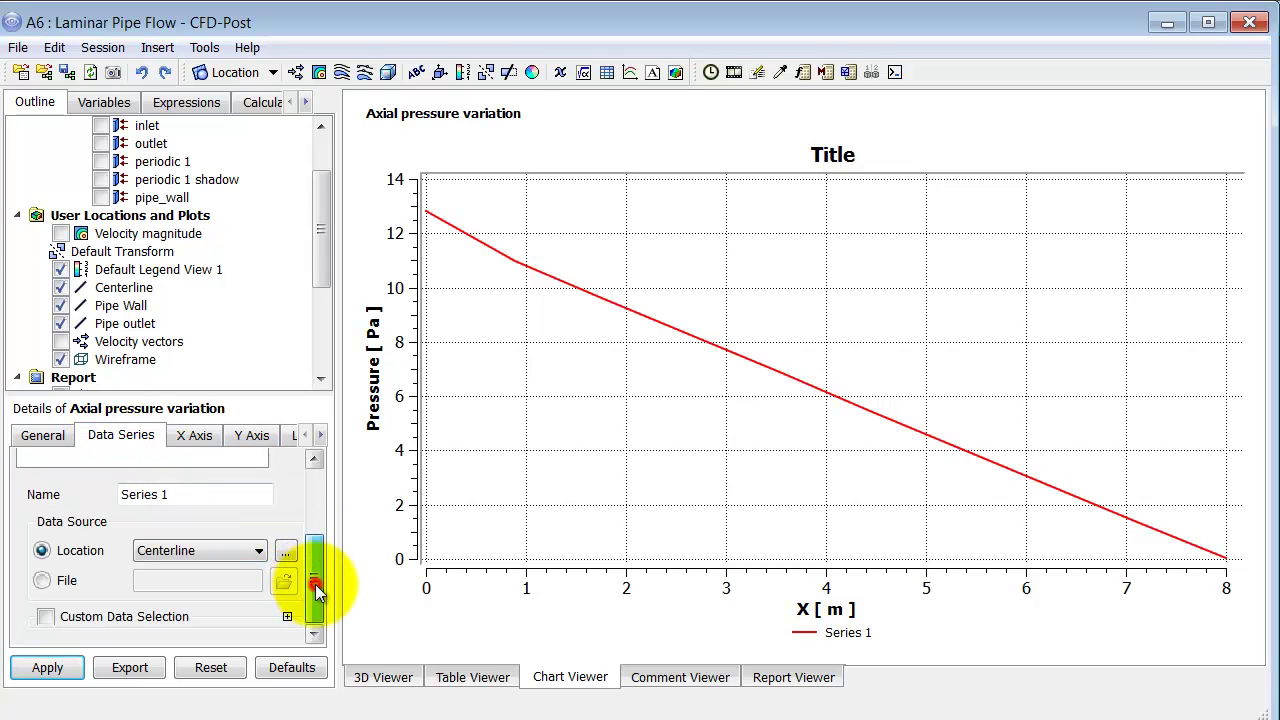
pyautogui.moveTo(315, 584); pyautogui.dragTo(319, 482)
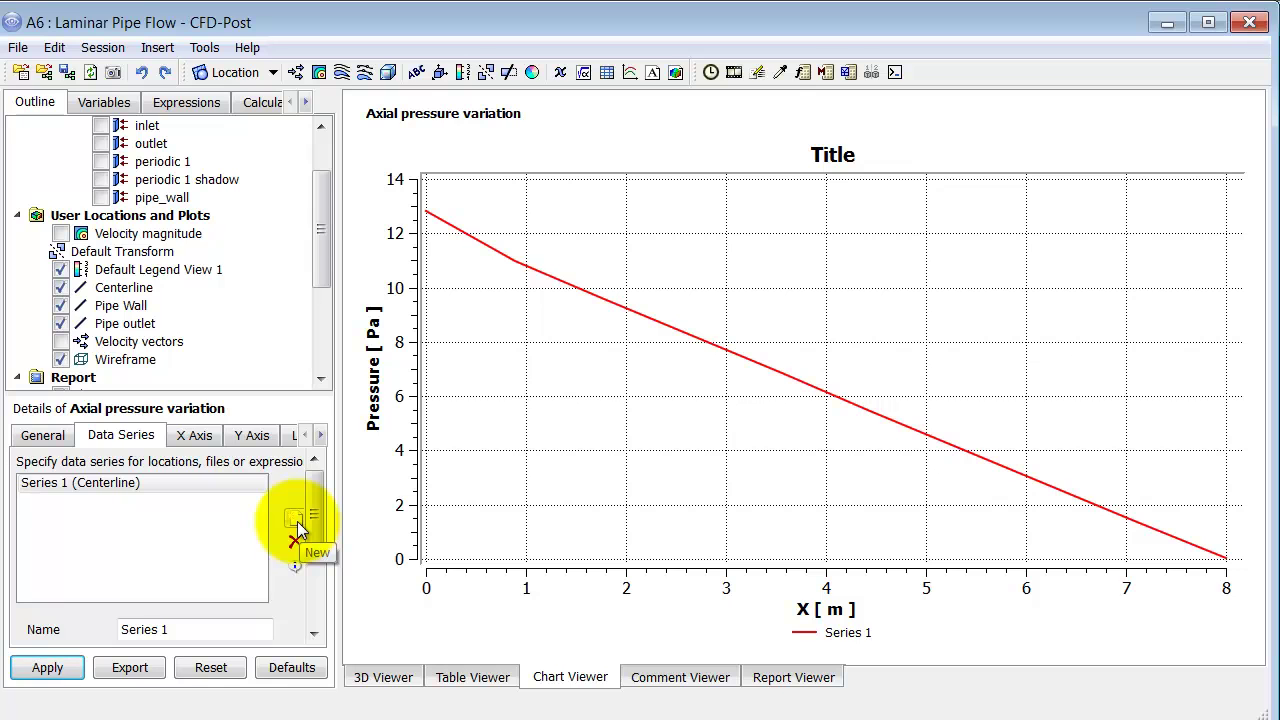
pyautogui.click(297, 521)
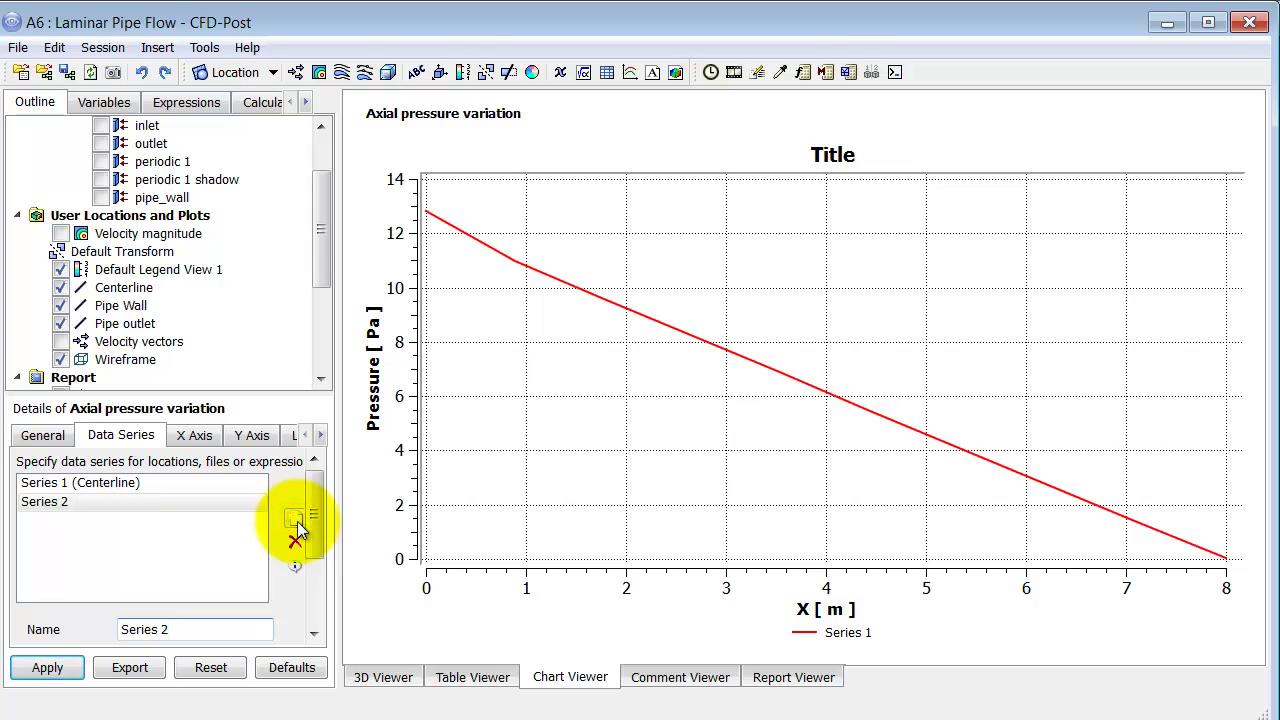
pyautogui.moveTo(314, 522); pyautogui.dragTo(320, 589)
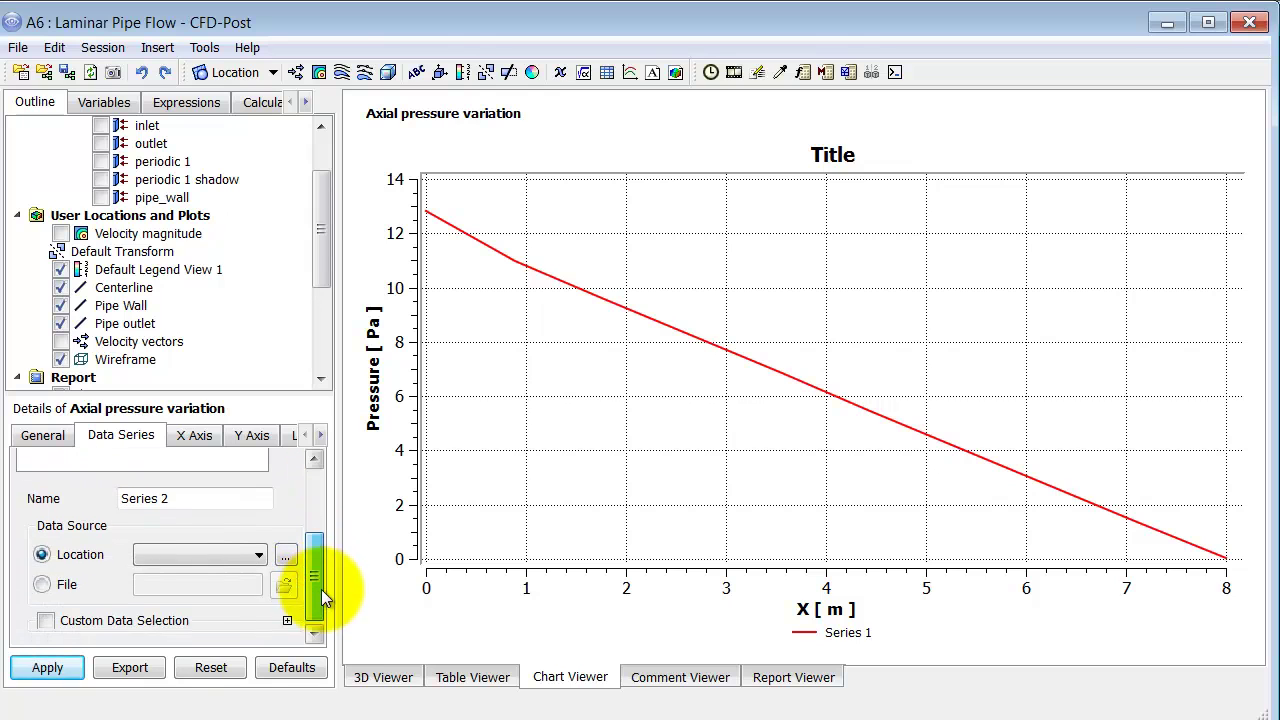
pyautogui.click(198, 556)
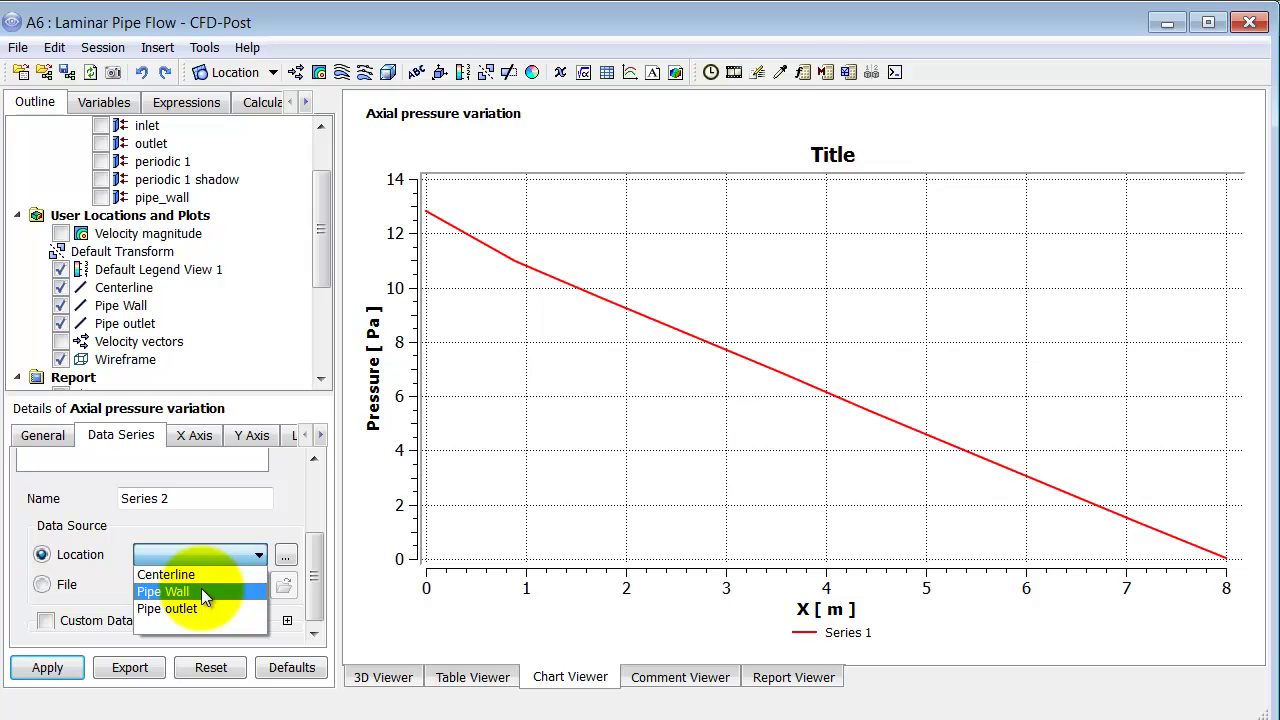
pyautogui.click(201, 591)
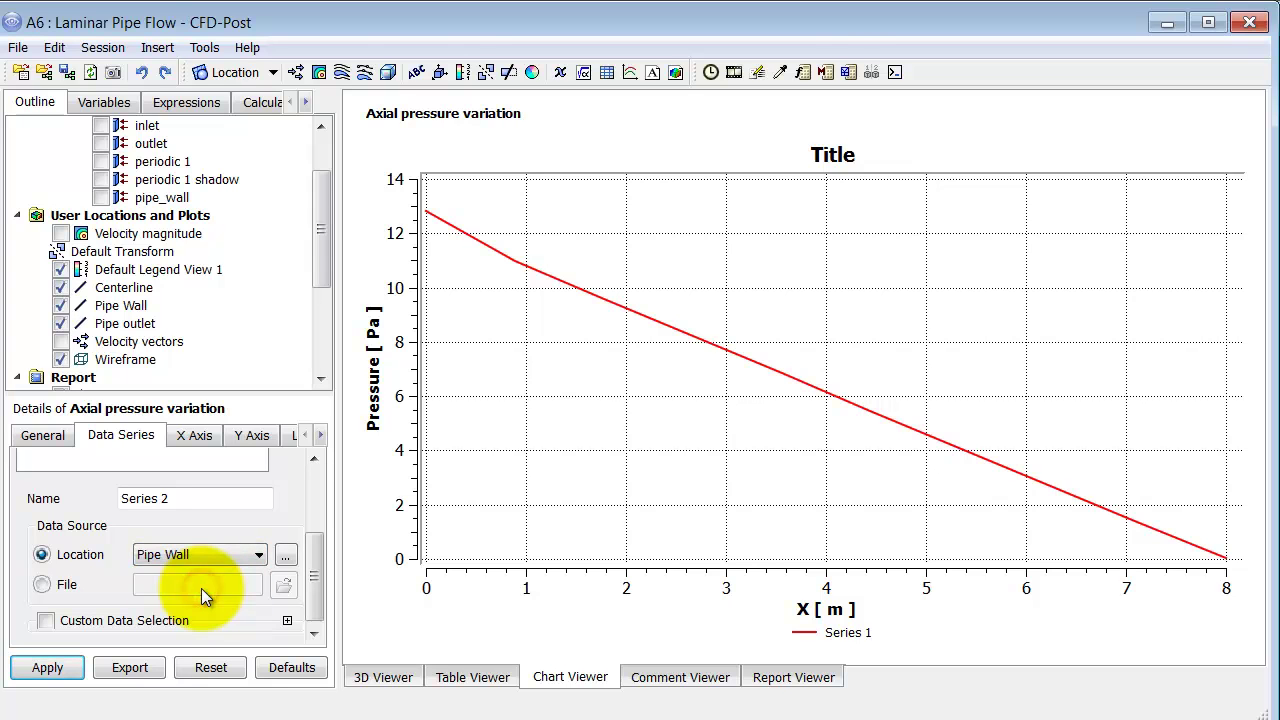
pyautogui.click(200, 437)
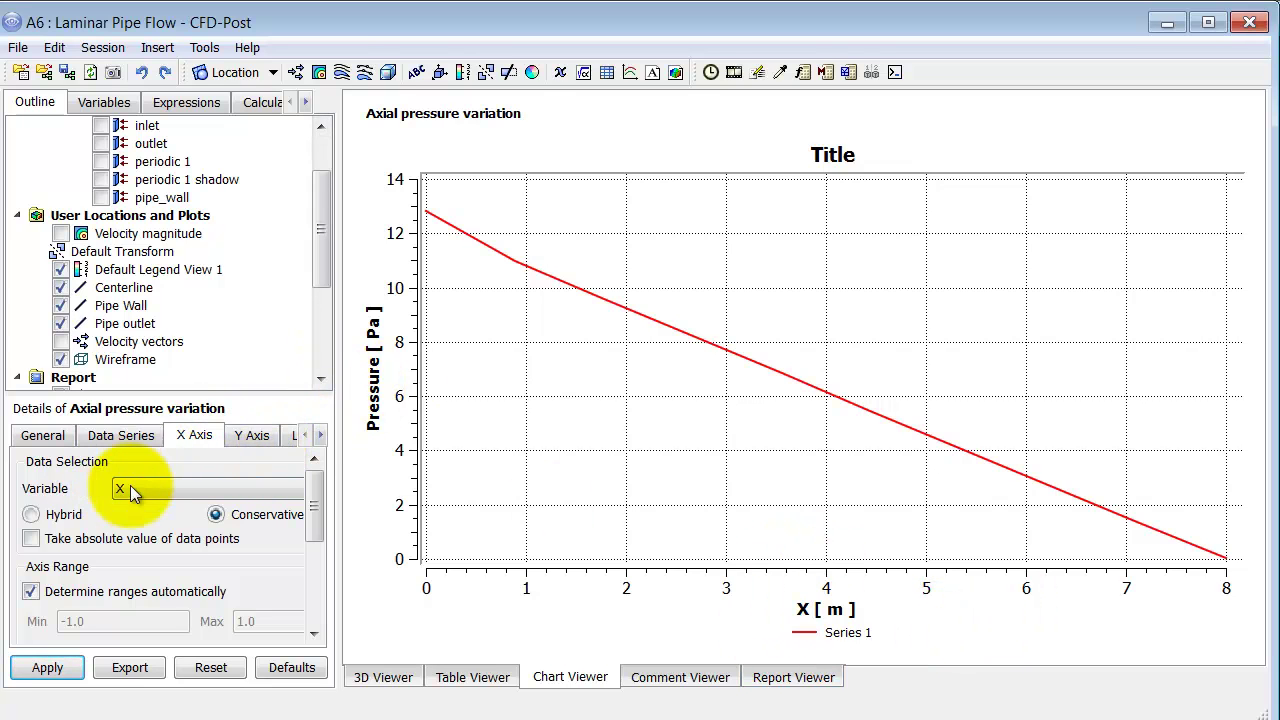
pyautogui.click(253, 437)
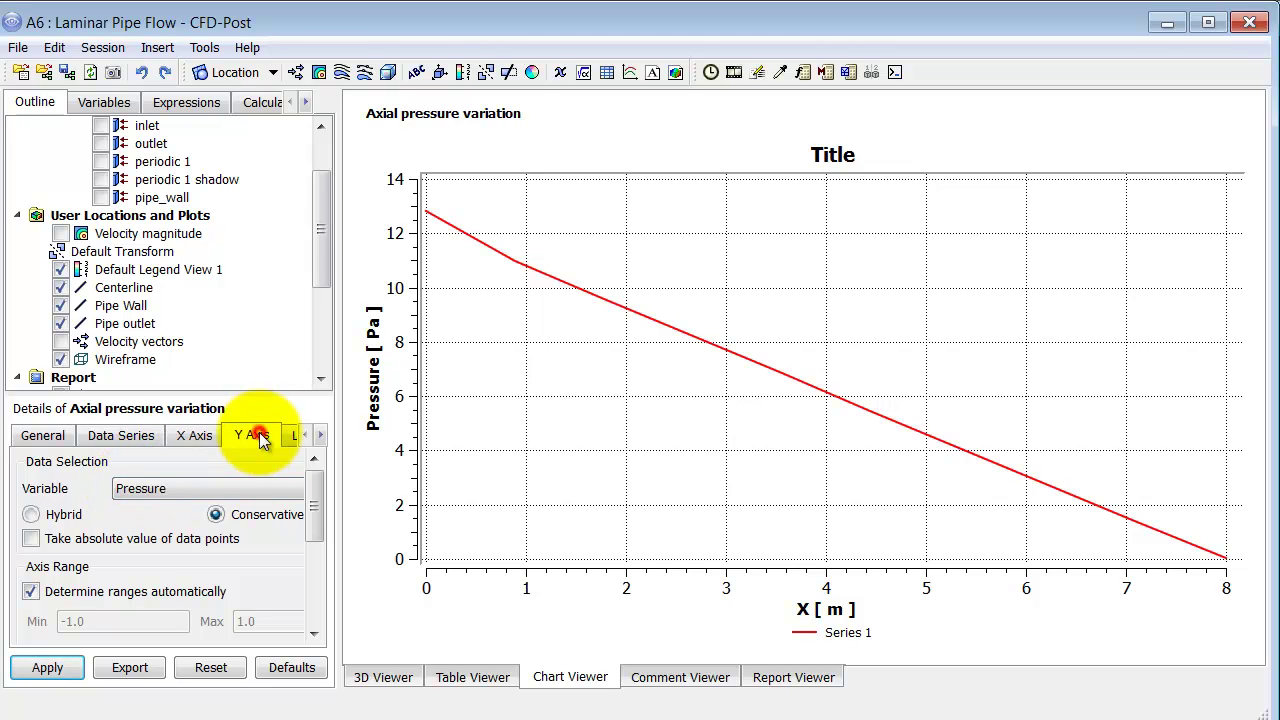
pyautogui.click(48, 668)
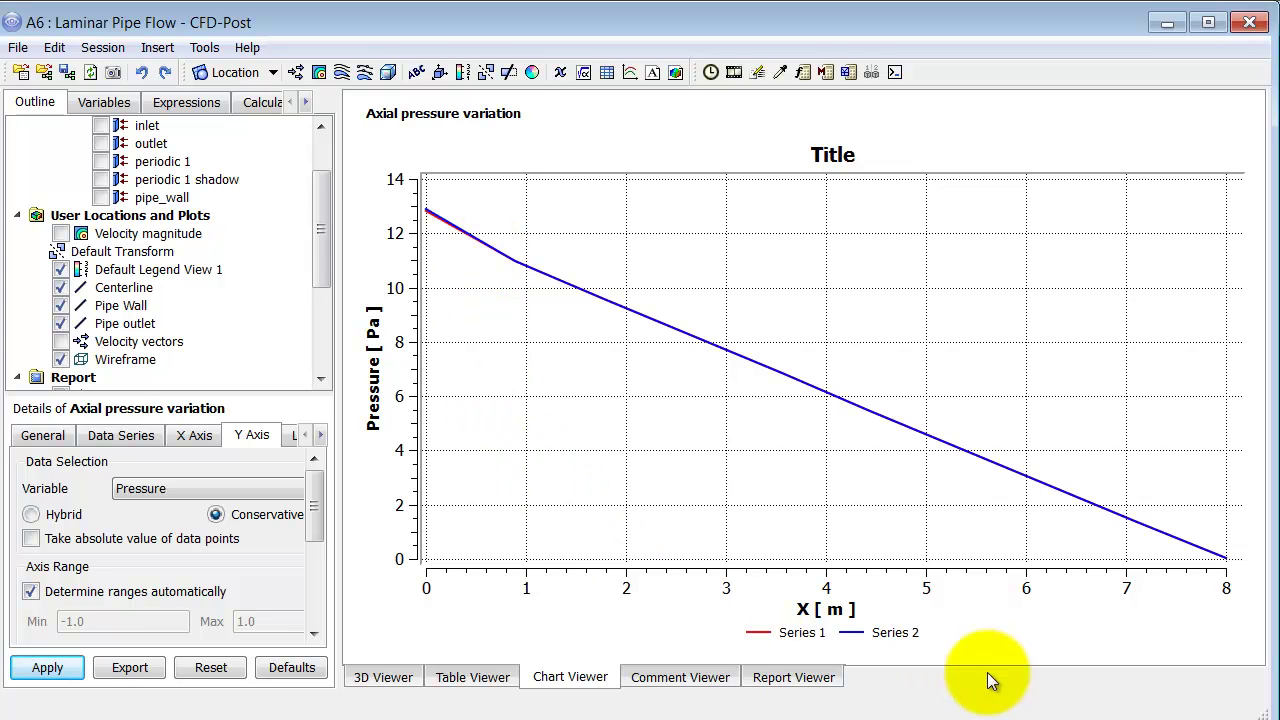
# Export the chart data as a CSV file named 'pressure' in Downloads.
pyautogui.click(129, 667)
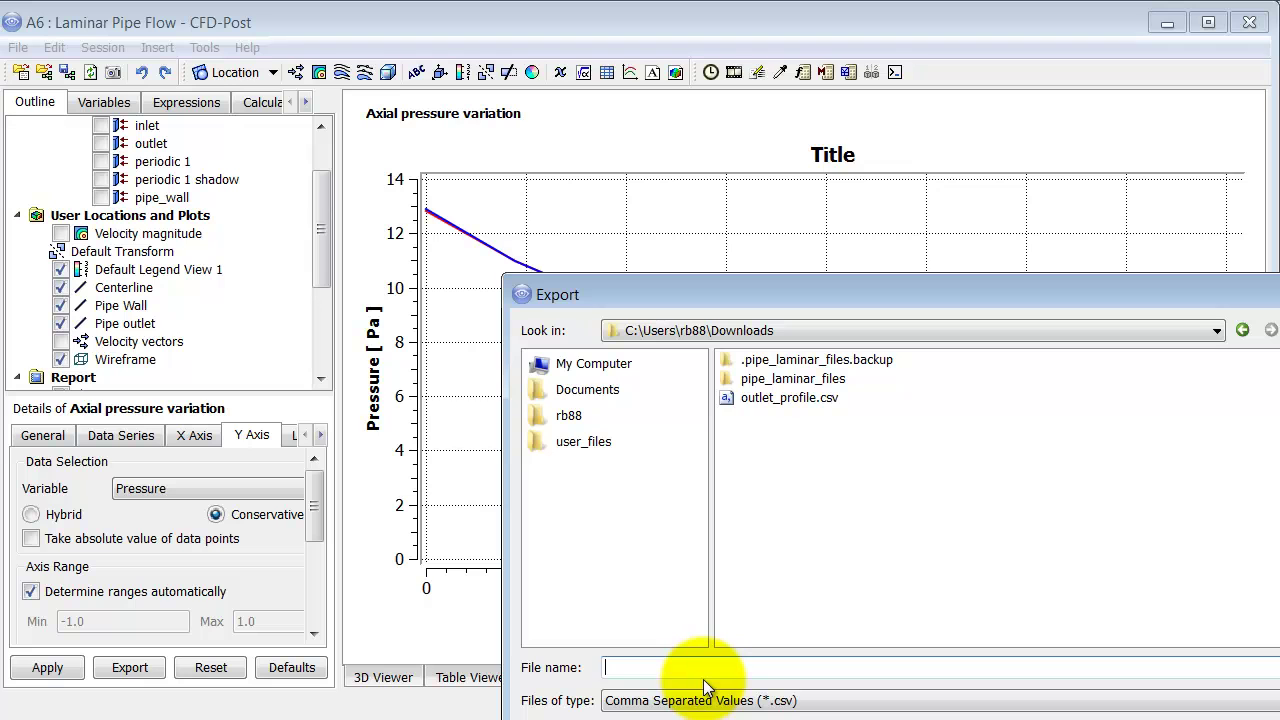
pyautogui.write('pressure')
pyautogui.press('Return')
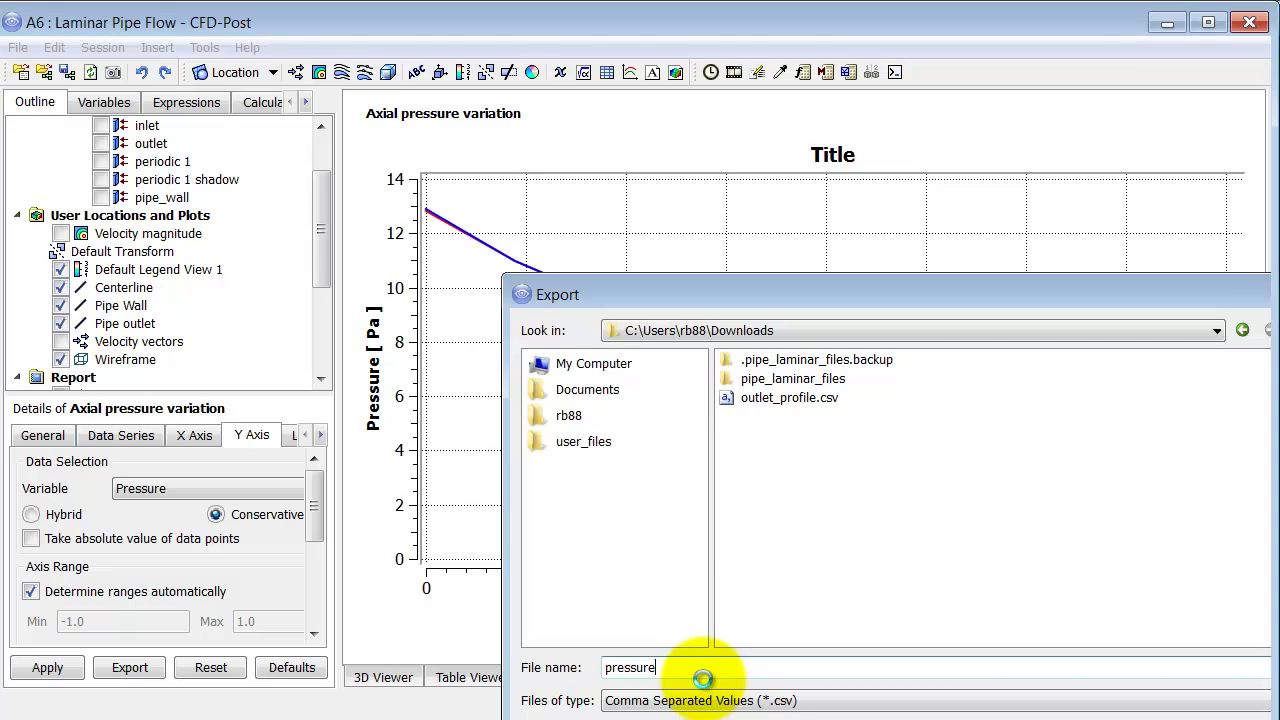